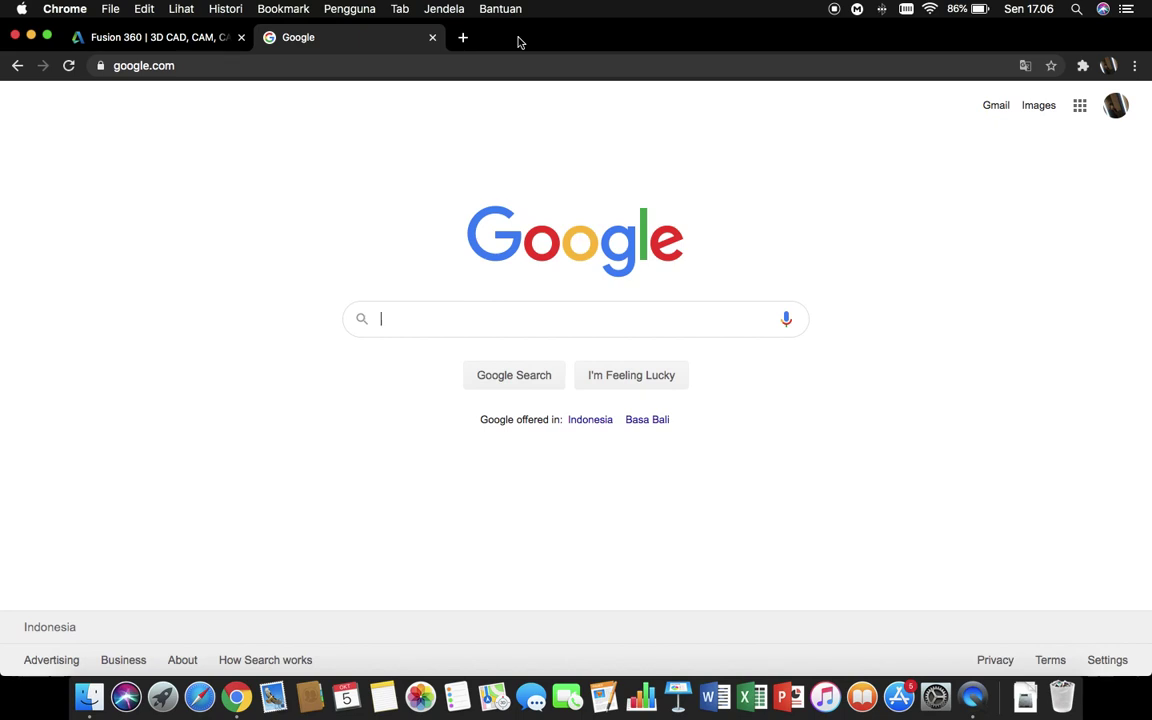
Search Google for 'fusion 360' and open Autodesk's Fusion 360 overview page from the results.
type("fusion ")
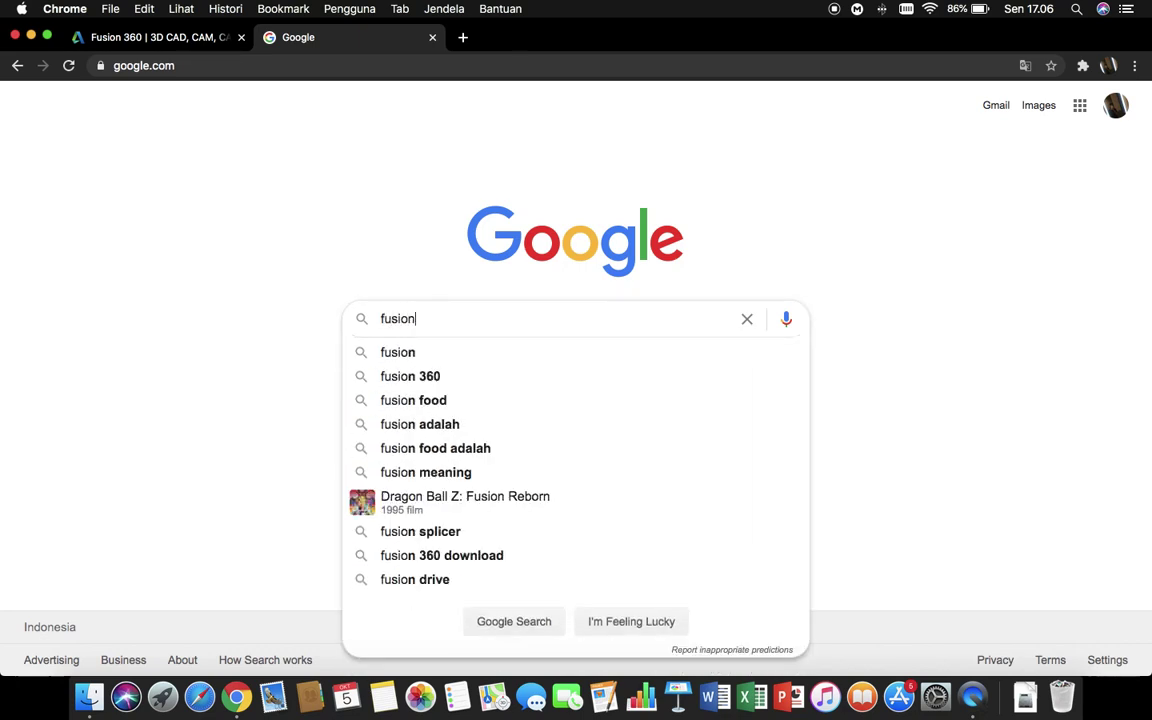
type("360")
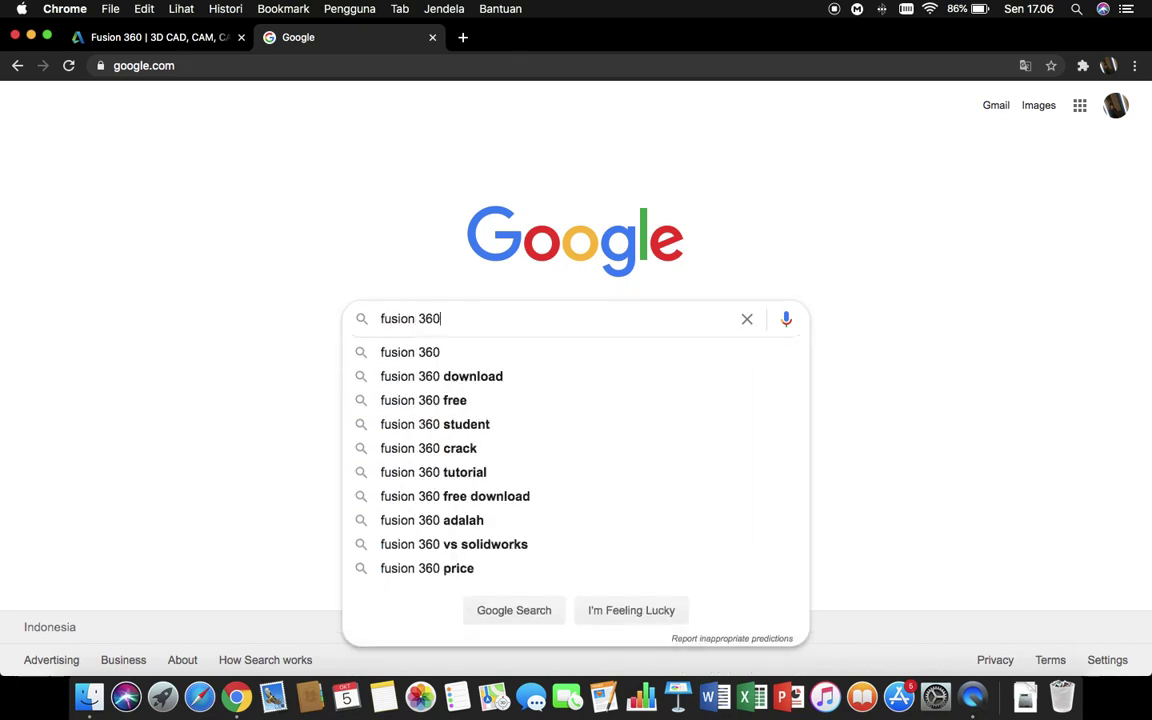
key("Return")
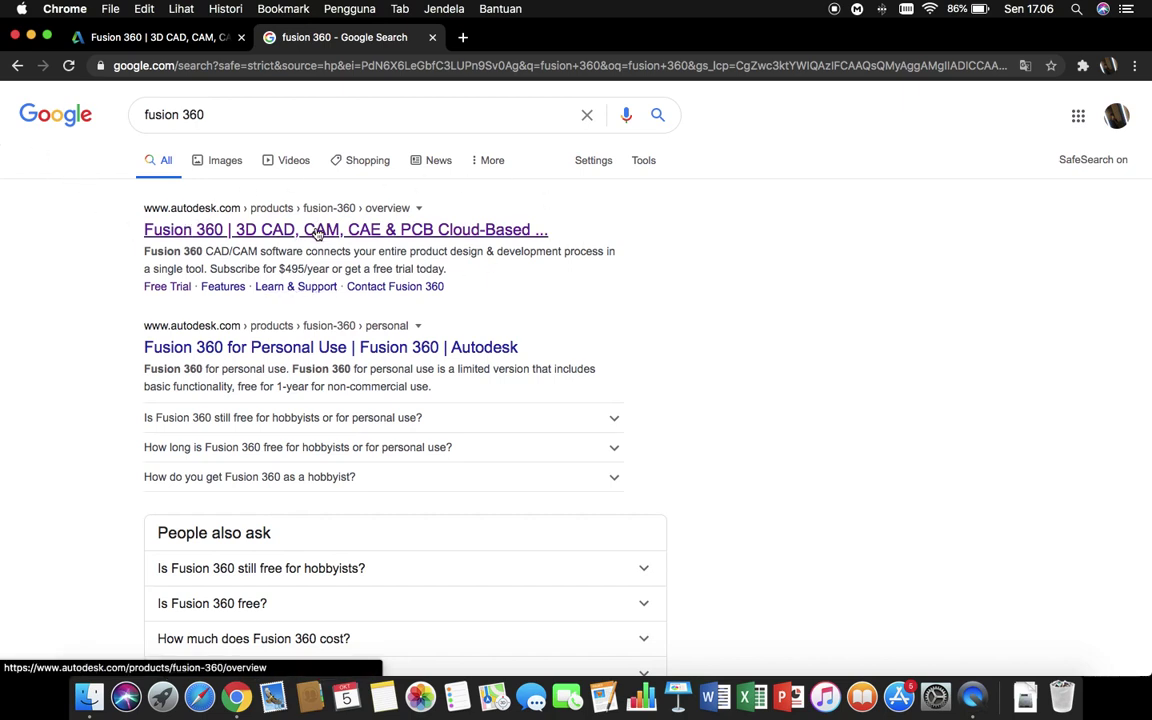
left_click(267, 228)
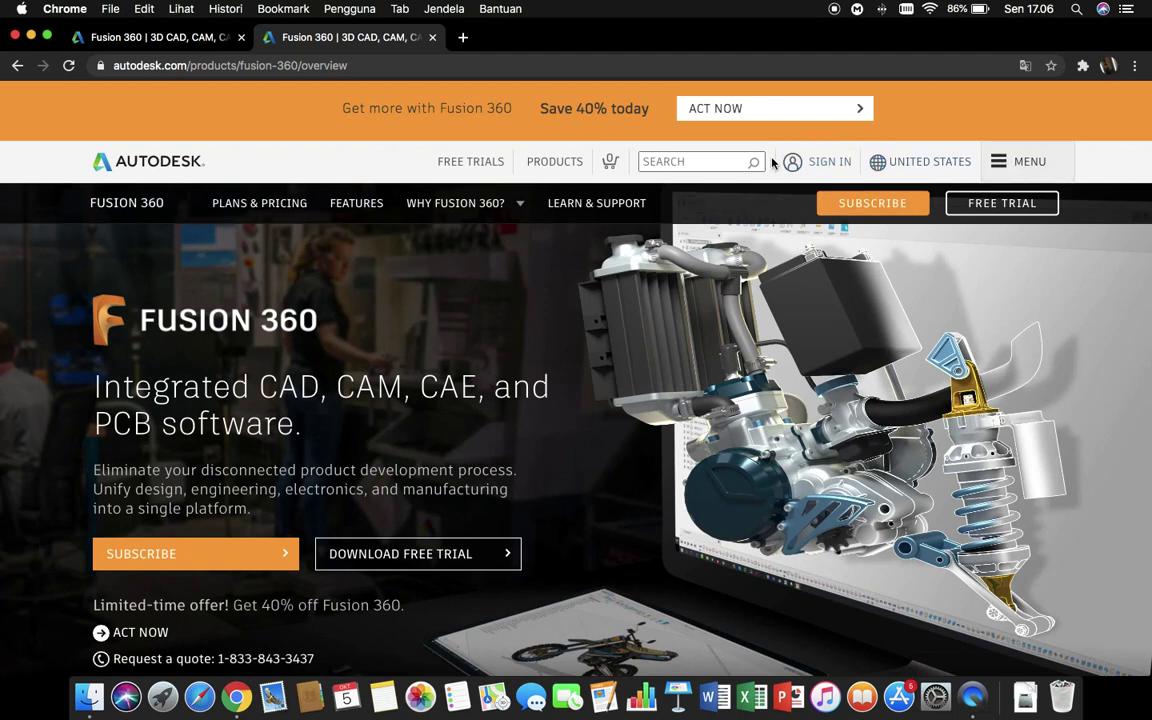
Go to the Autodesk sign-in page, briefly view Create account, then return to signing in.
left_click(823, 165)
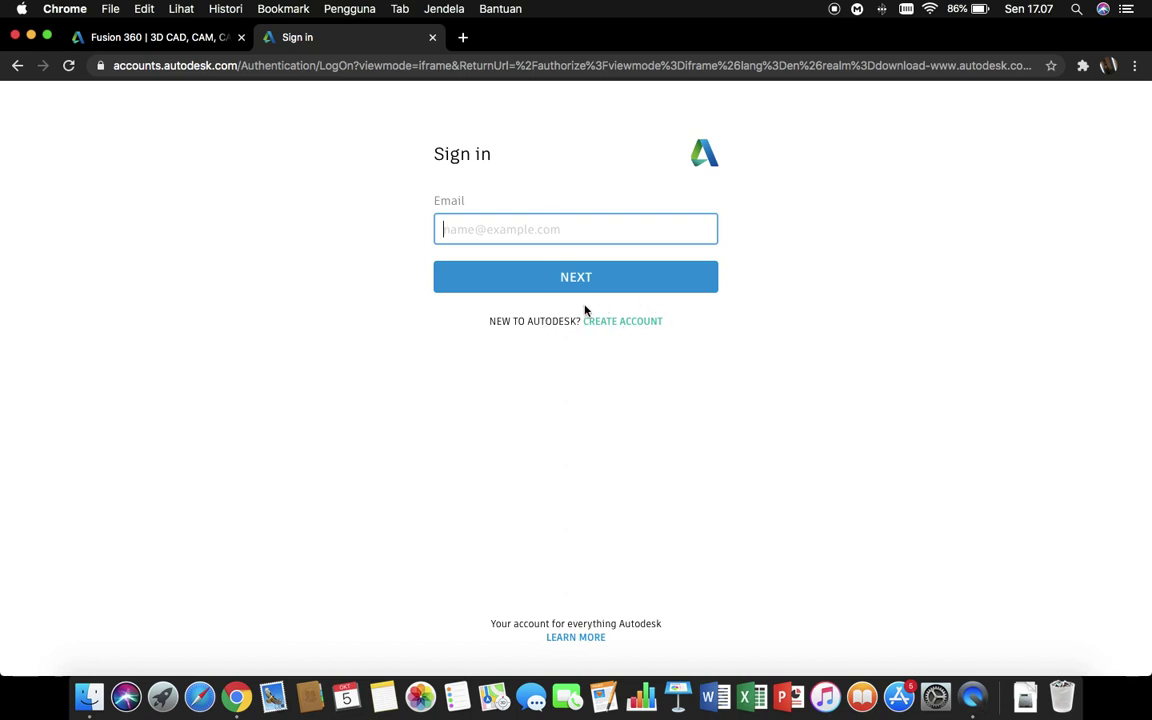
left_click(631, 323)
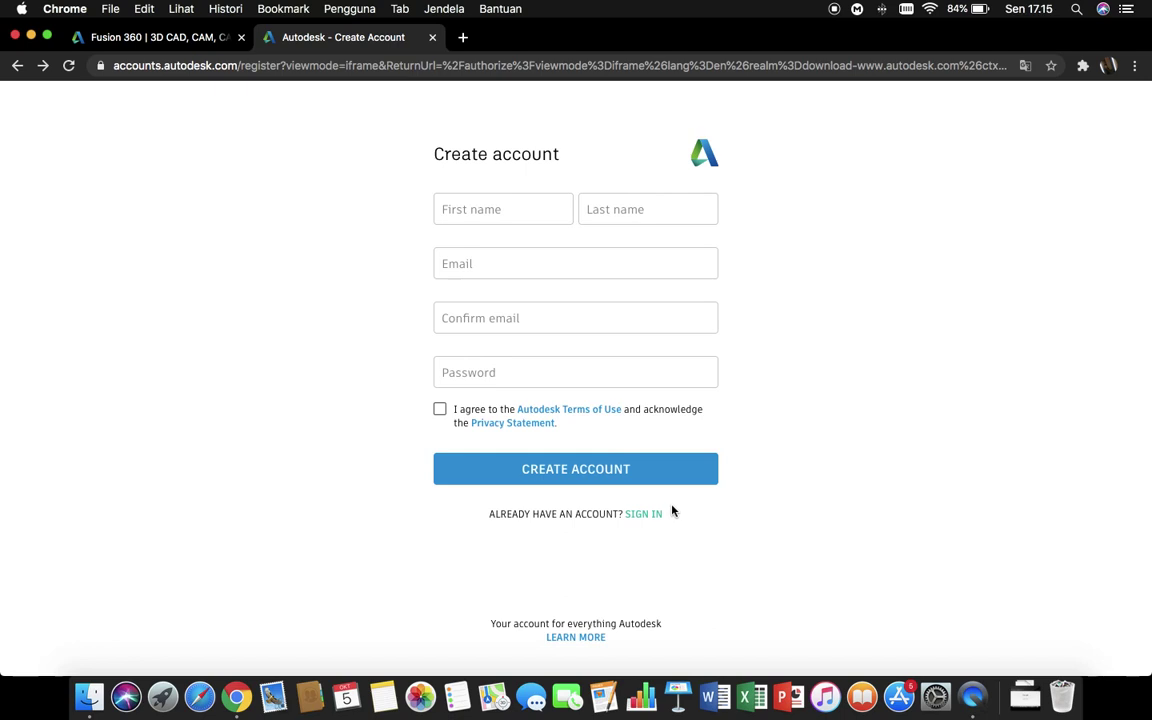
left_click(649, 515)
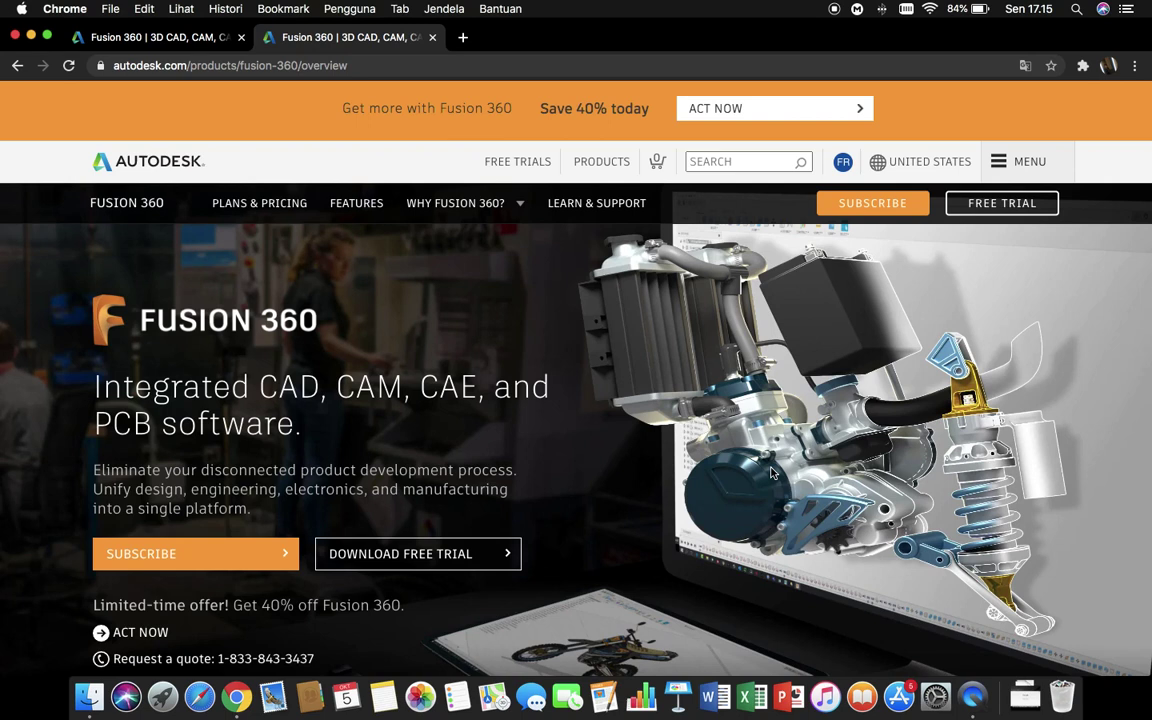
Among the free download options, choose Fusion 360 for Educational Use and scroll to its Get Fusion 360 for Free offer.
scroll(771, 473, "down", 2)
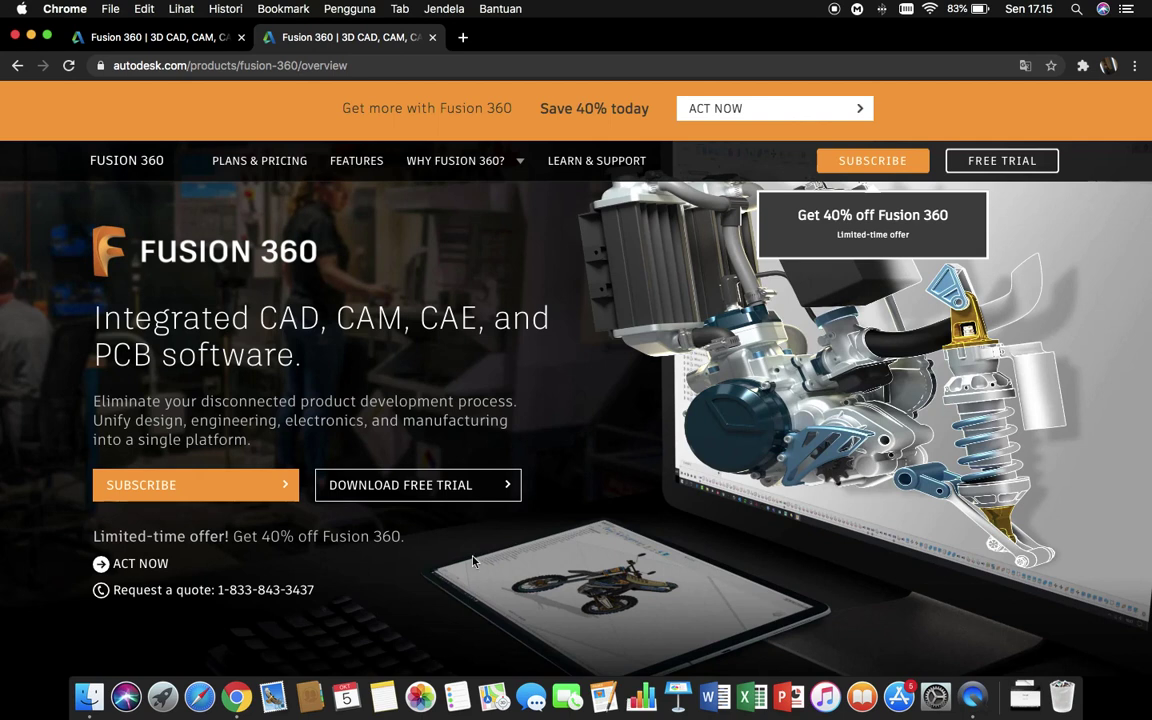
left_click(391, 484)
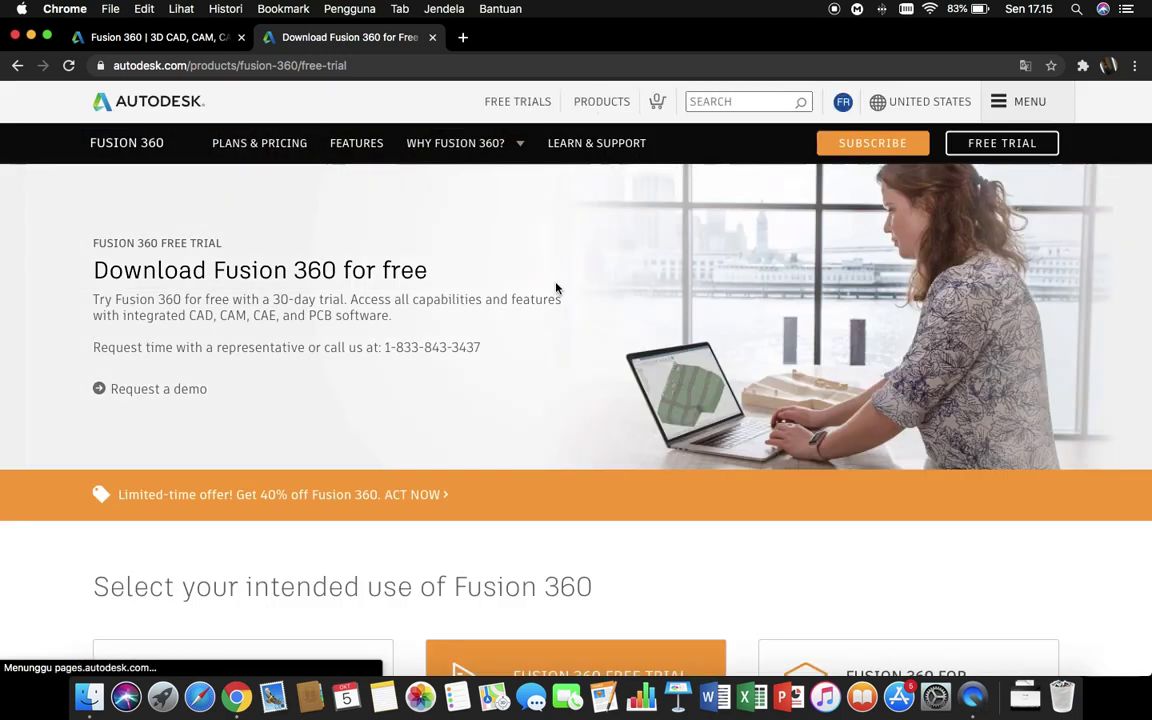
scroll(555, 268, "down", 5)
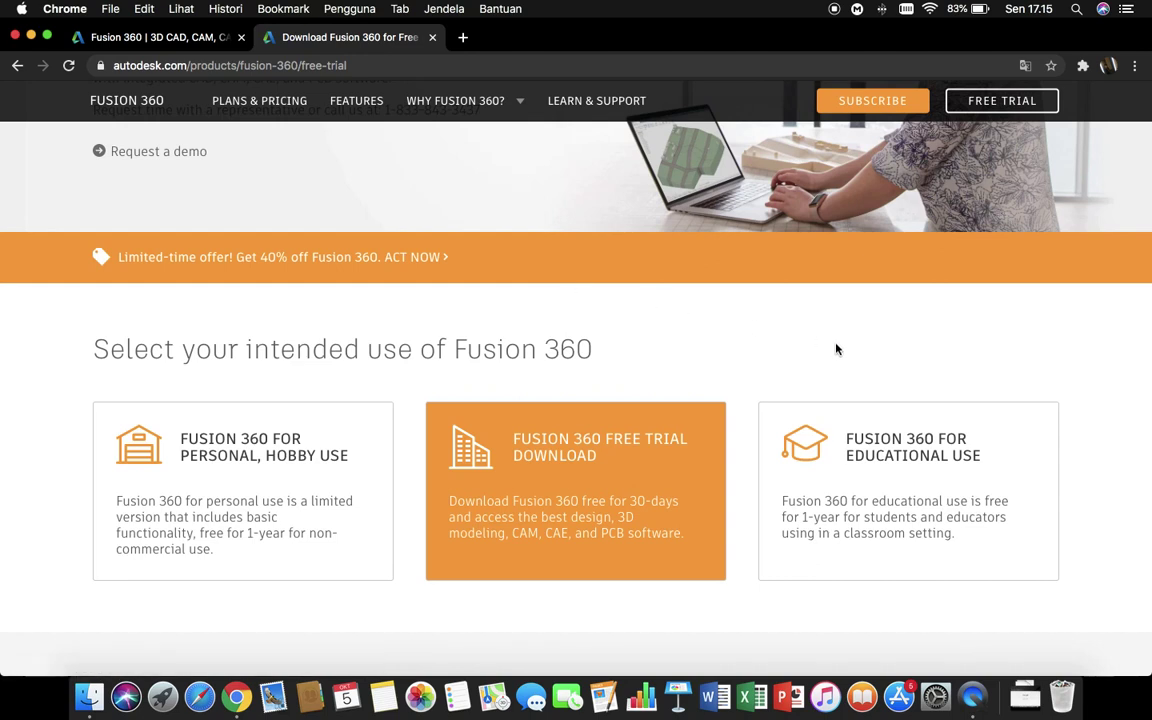
left_click(845, 488)
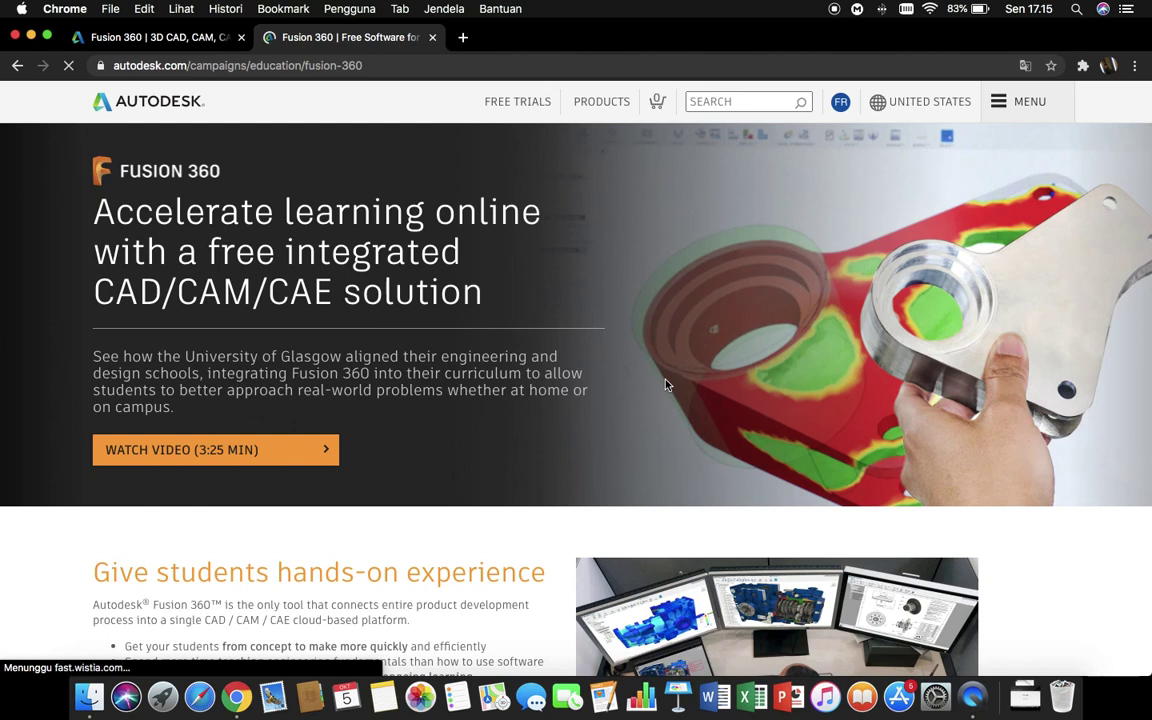
scroll(667, 385, "down", 3)
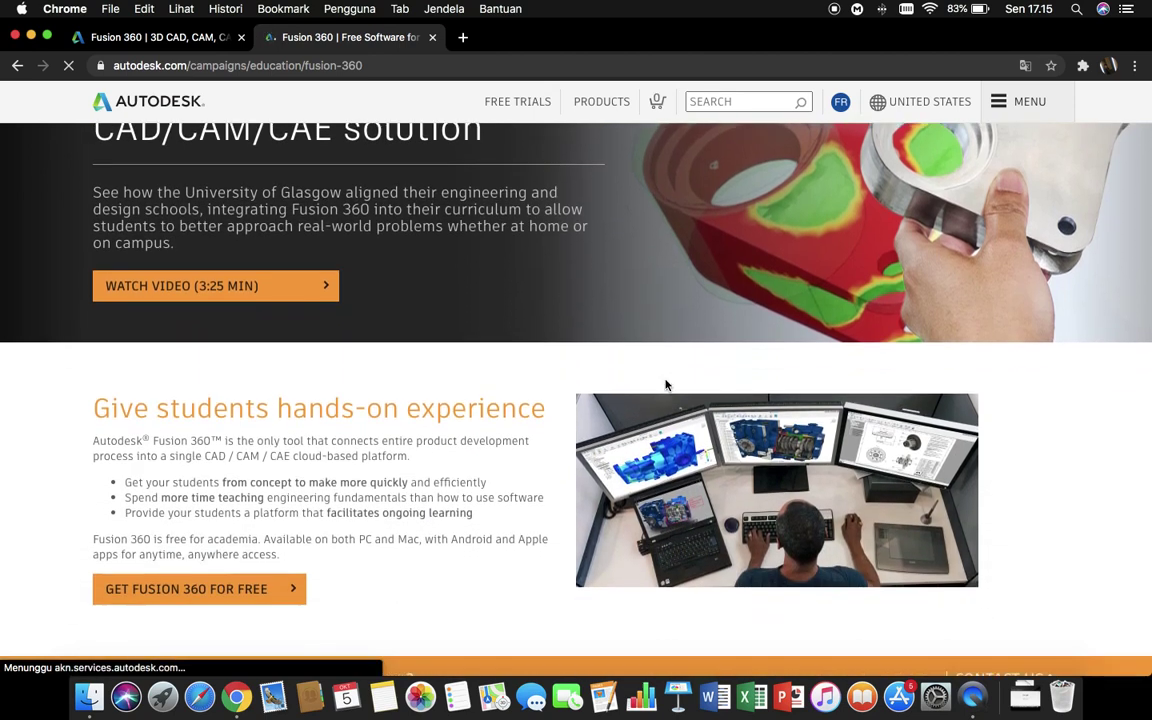
scroll(667, 385, "down", 1)
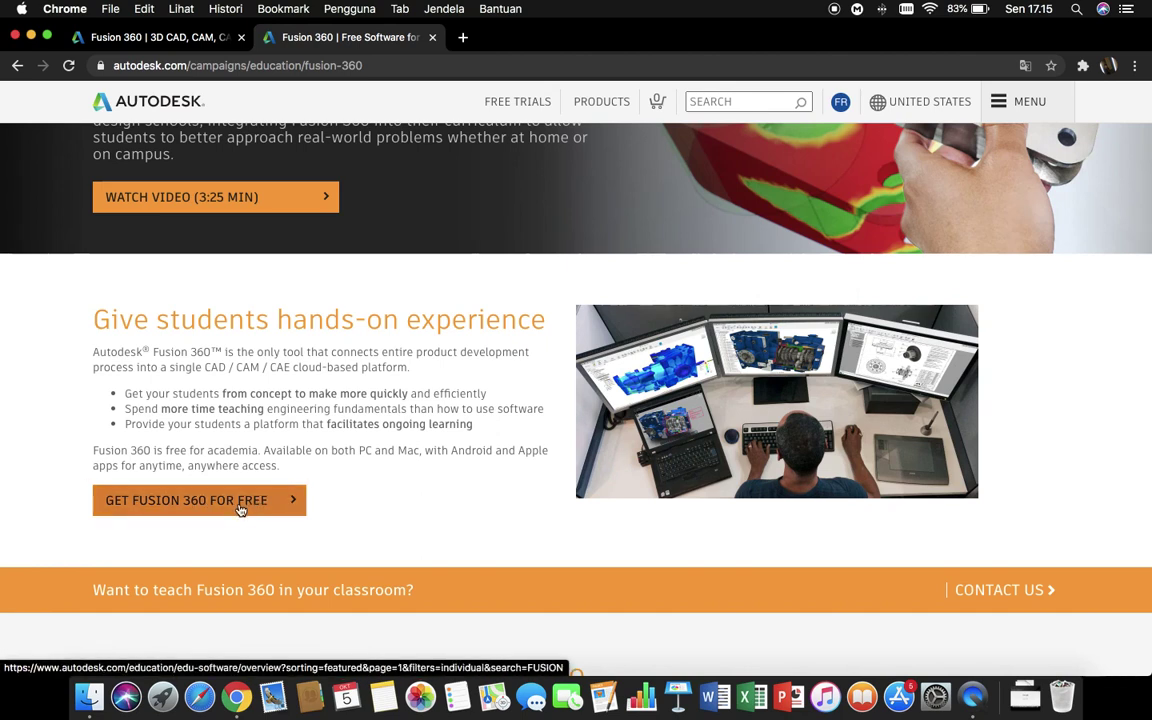
Get Fusion 360 for free via Autodesk Education, using Get product and ACCESS on the Fusion 360 card.
left_click(259, 508)
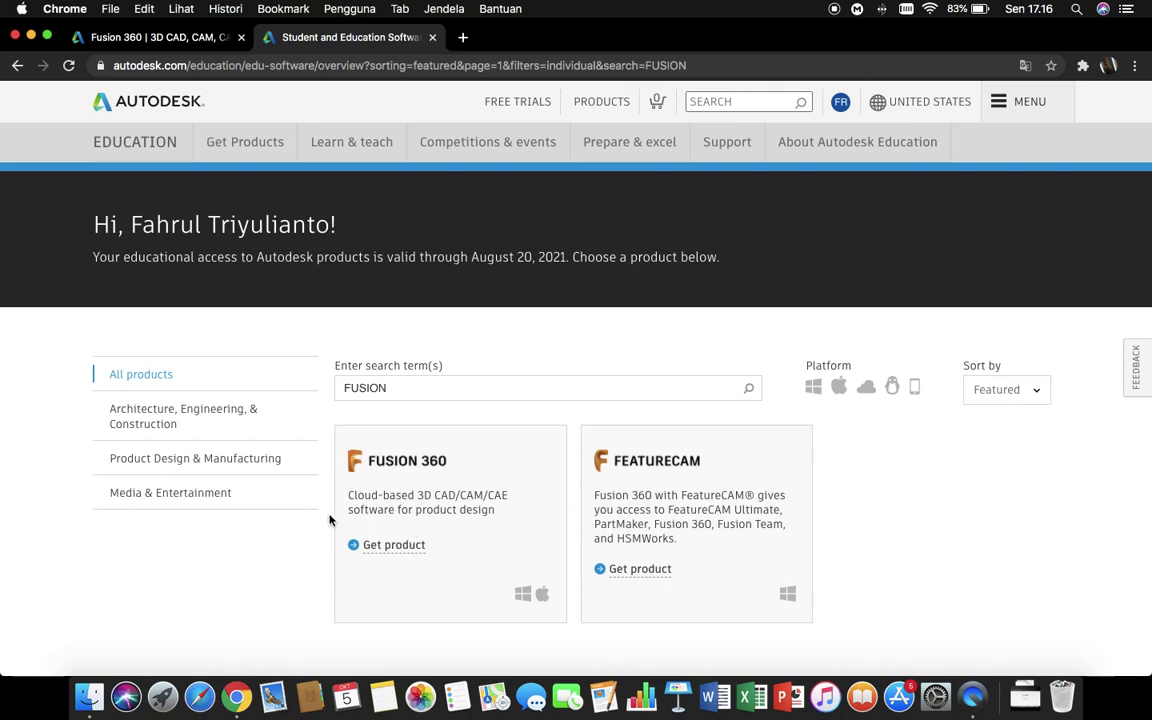
left_click(406, 548)
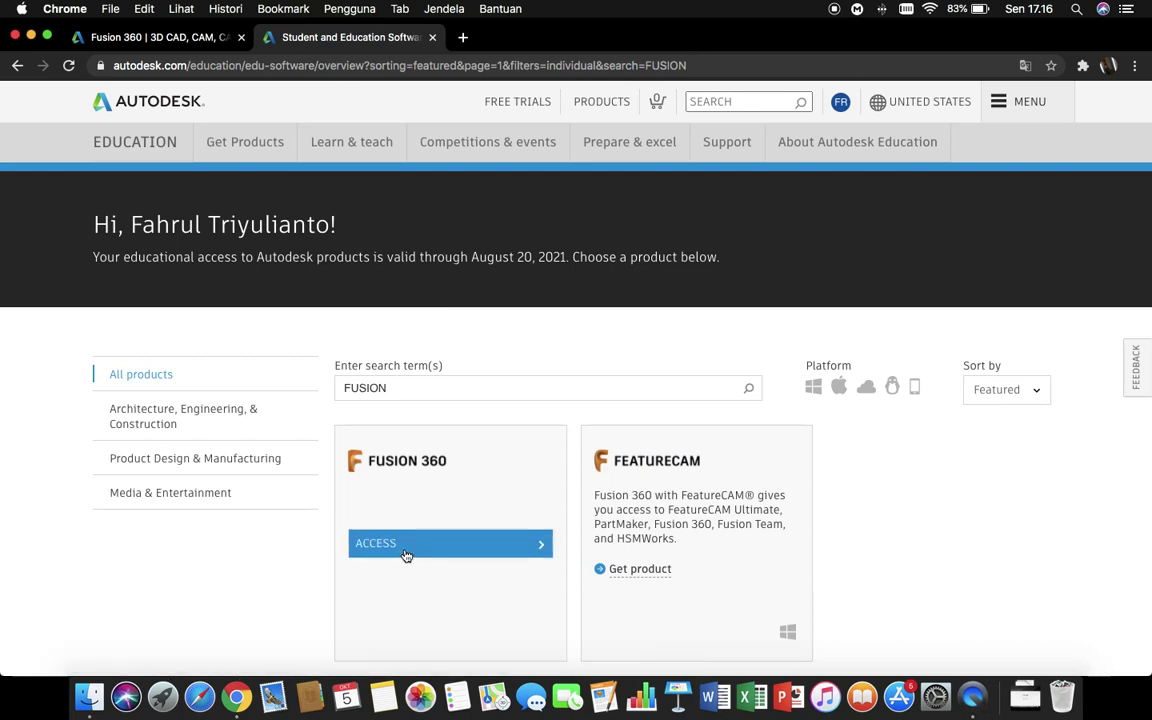
scroll(406, 556, "down", 1)
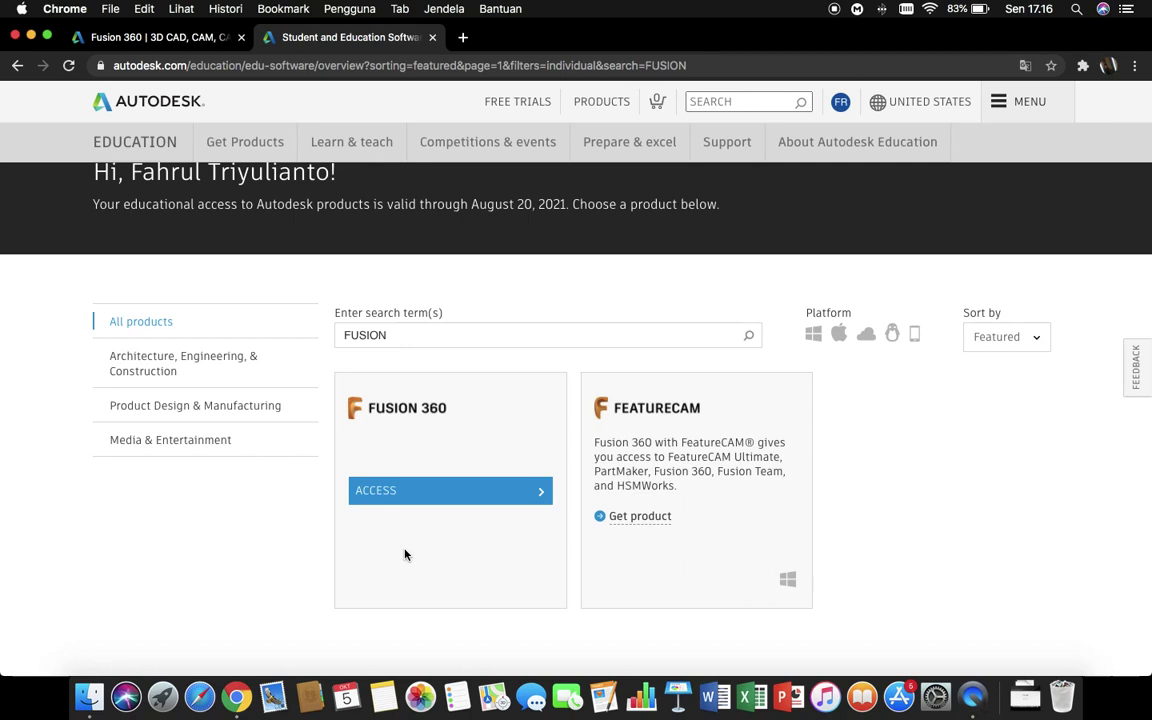
left_click(458, 500)
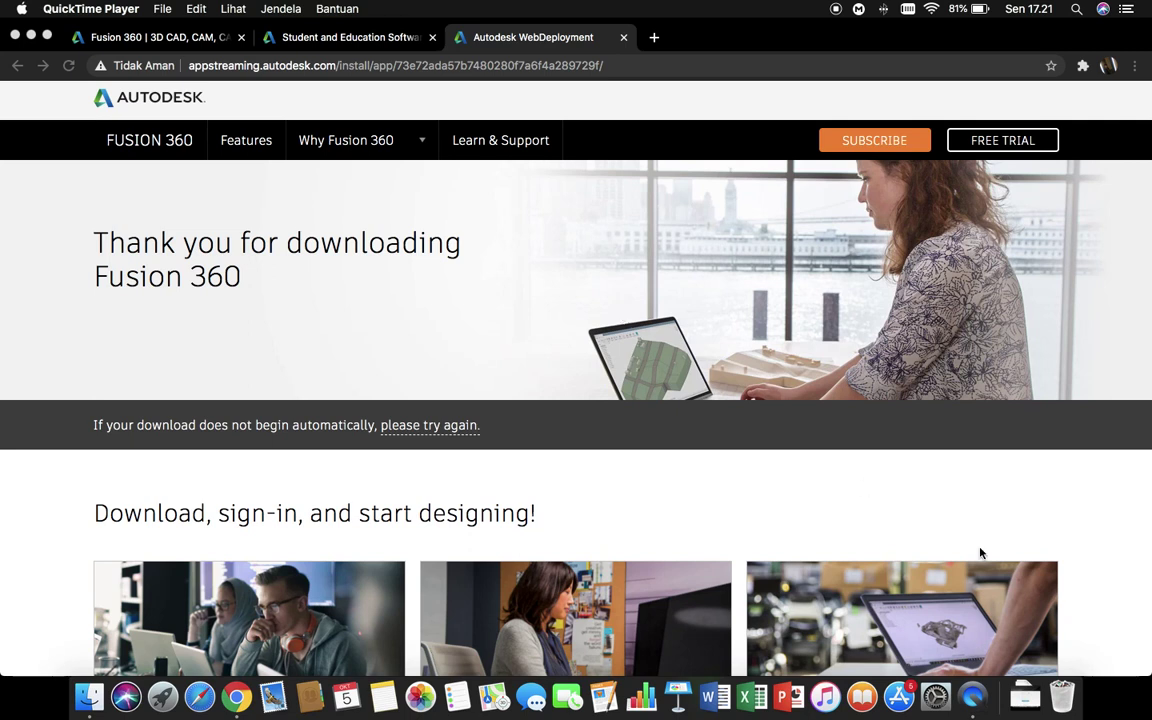
Open the downloaded Fusion 360 disk image, launch the installer past the security warning, and minimize the other windows.
left_click(1026, 689)
left_click(1066, 521)
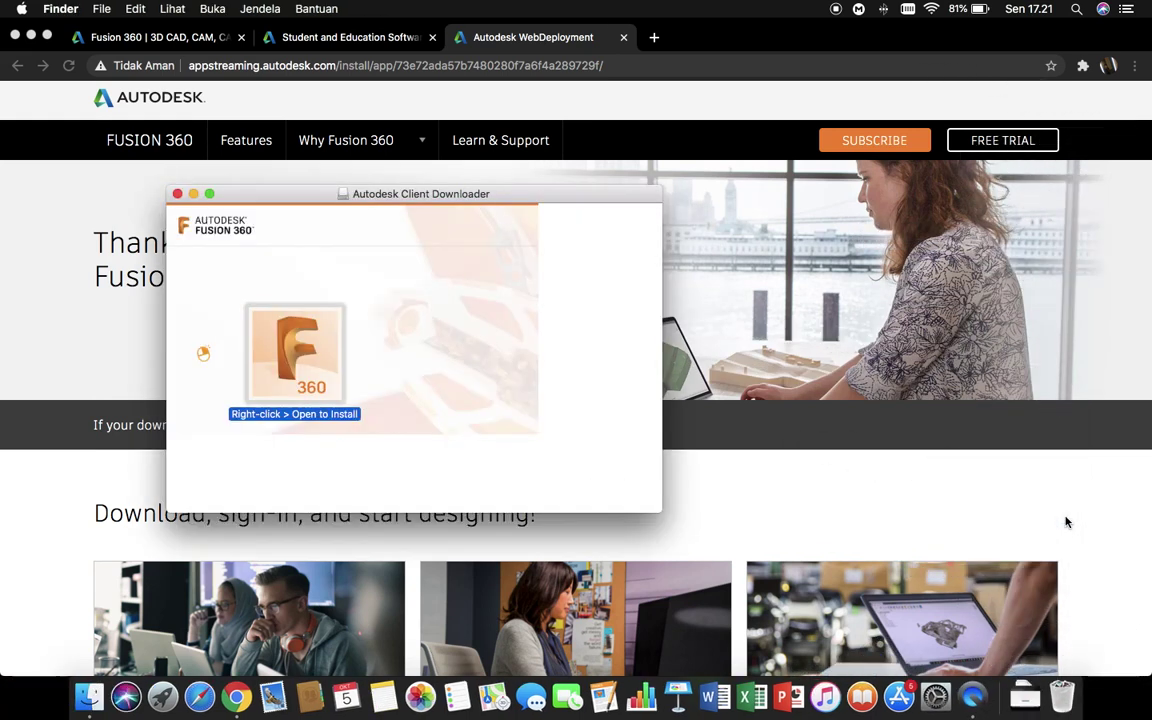
right_click(320, 351)
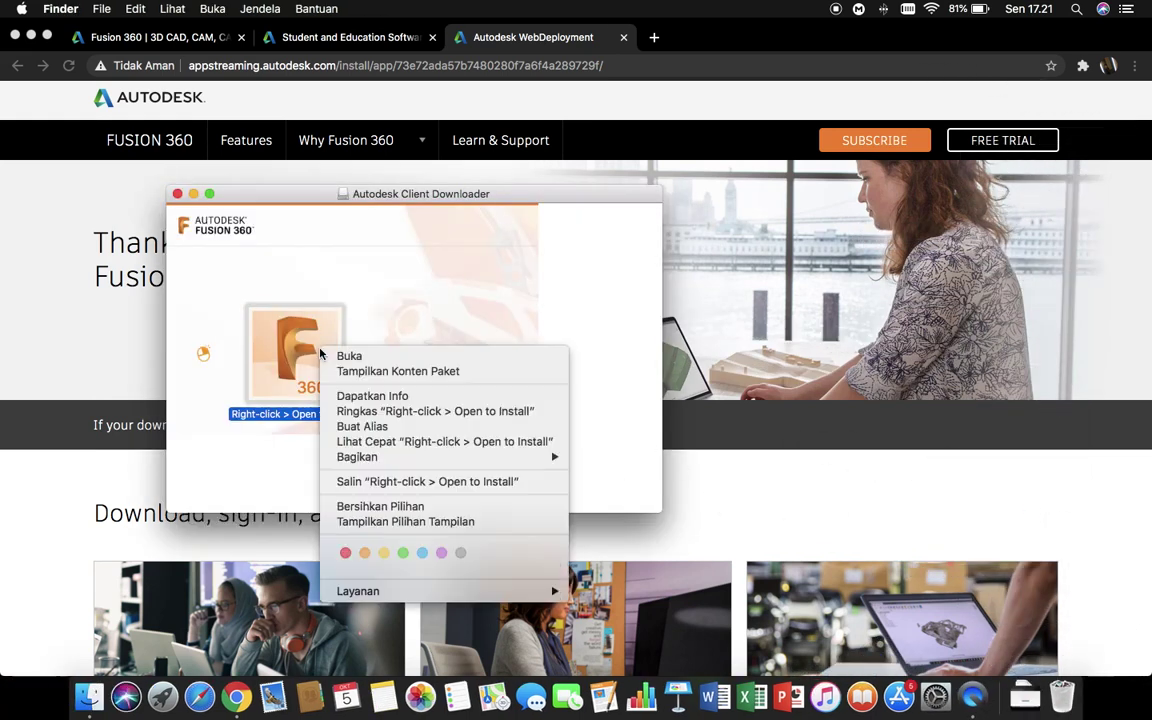
left_click(352, 357)
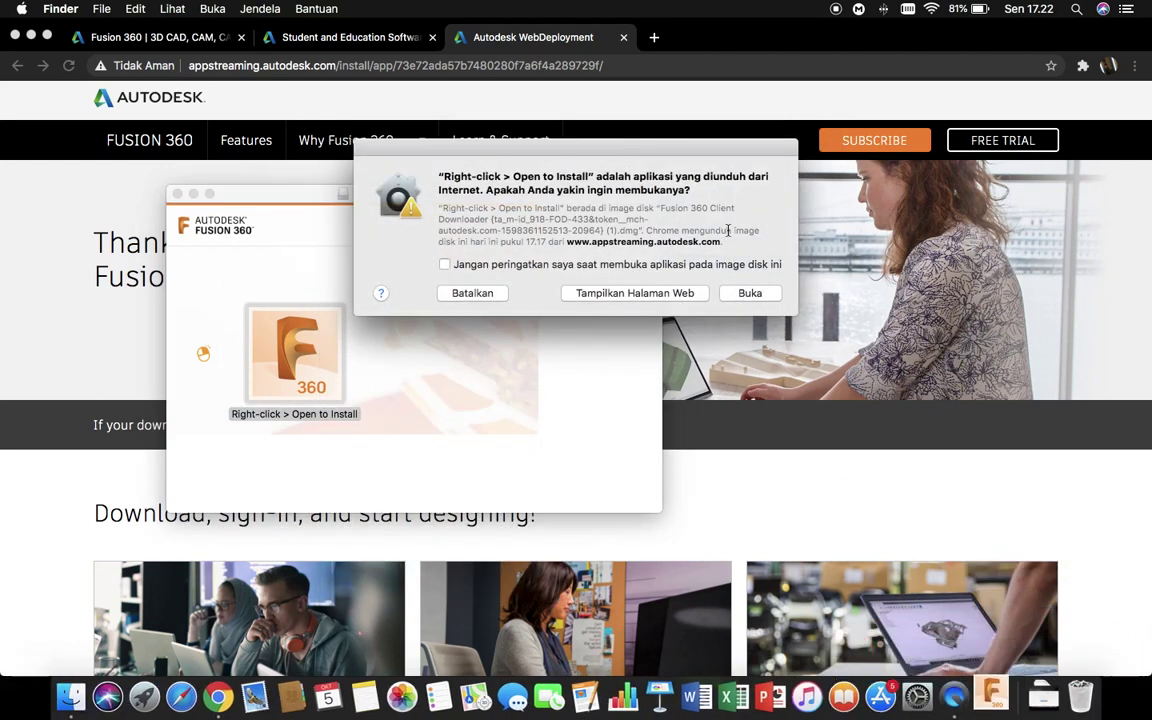
left_click(752, 293)
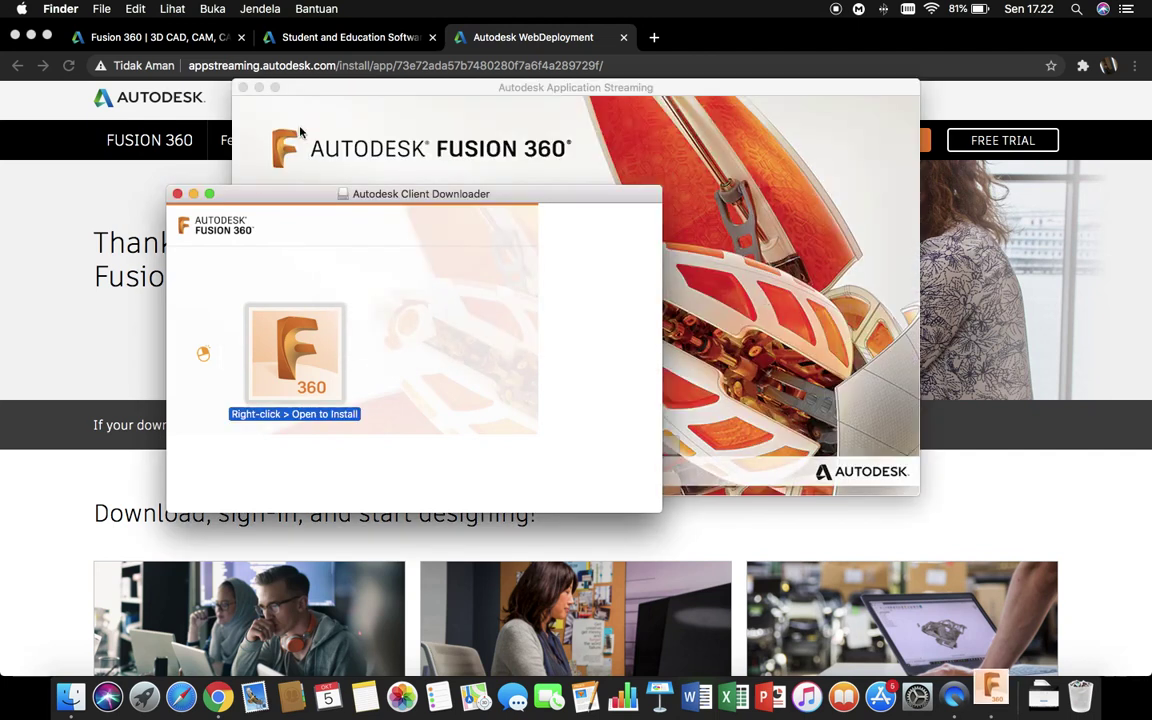
left_click(193, 193)
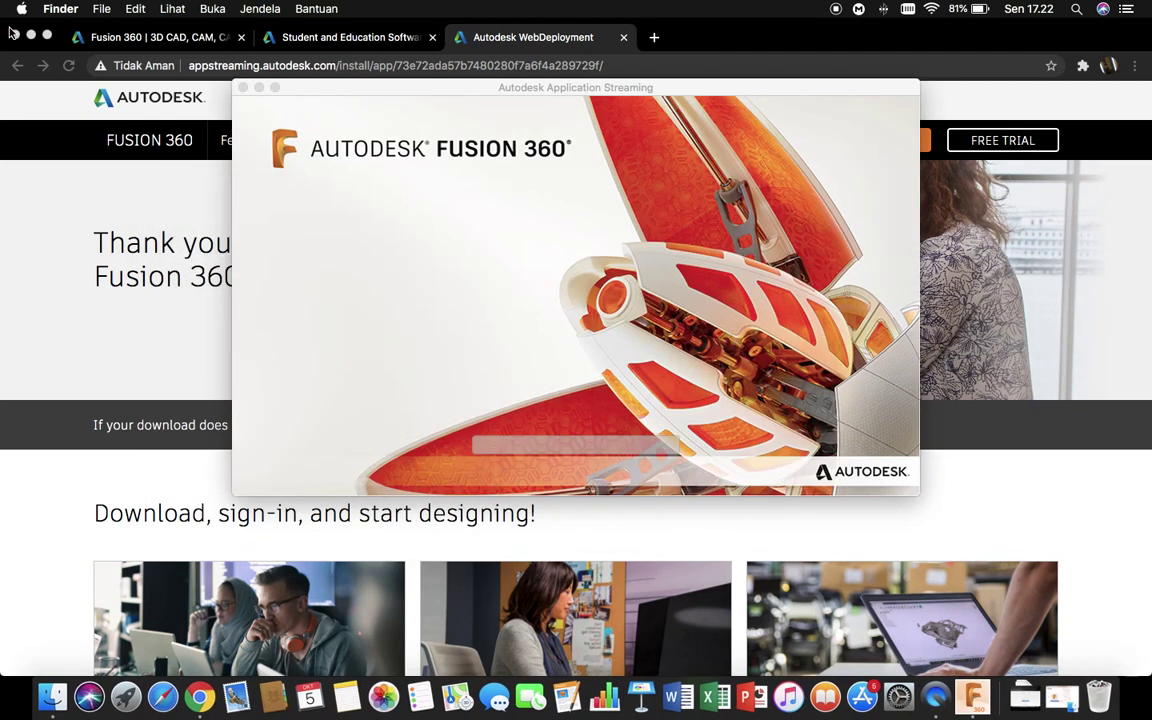
left_click(31, 35)
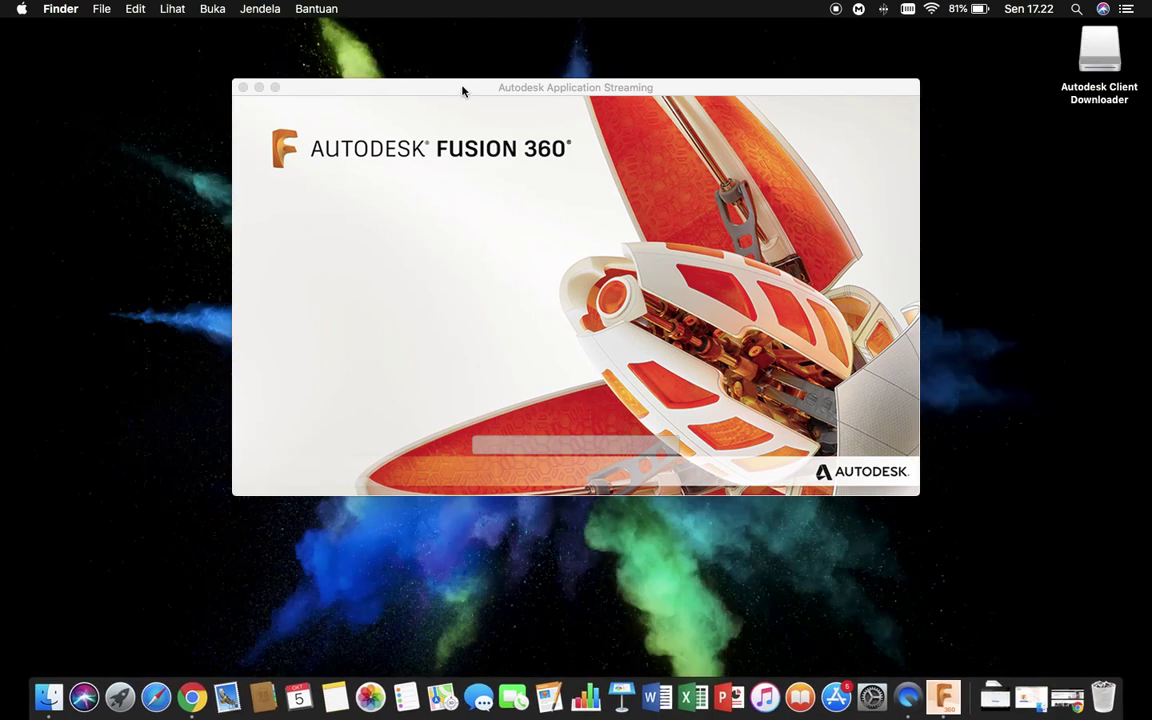
Wait for Fusion 360 setup to finish, then select the email field on the sign-in screen.
left_click_drag(462, 91, 482, 112)
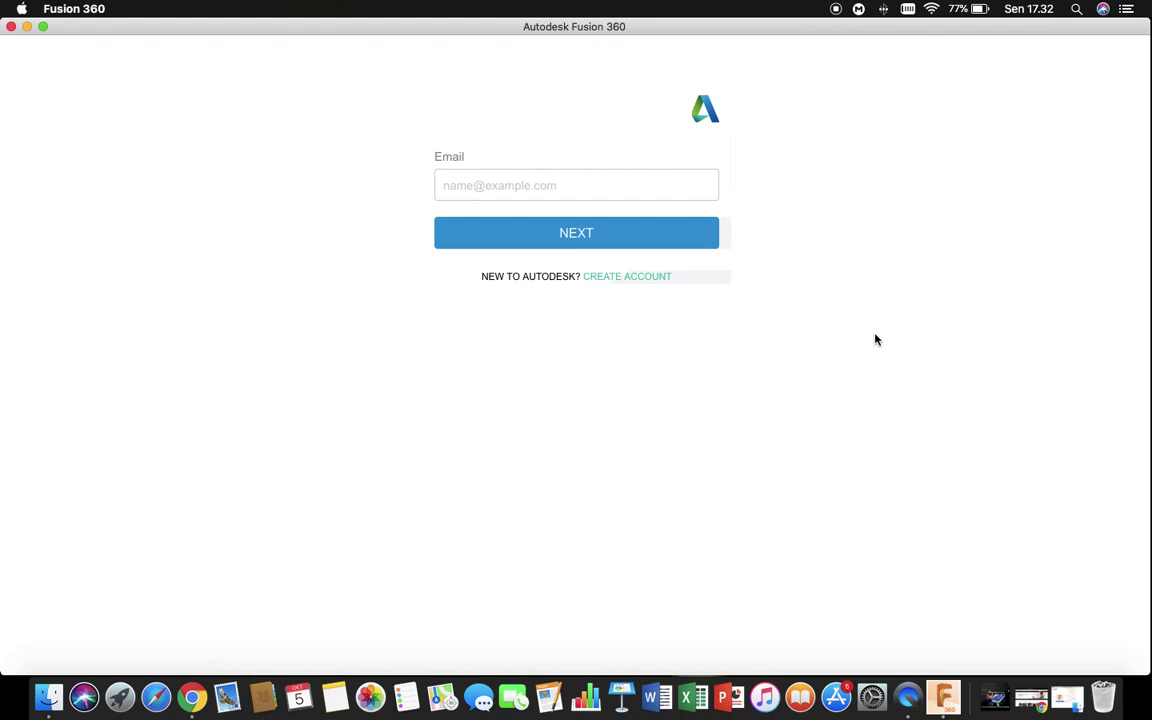
left_click(485, 184)
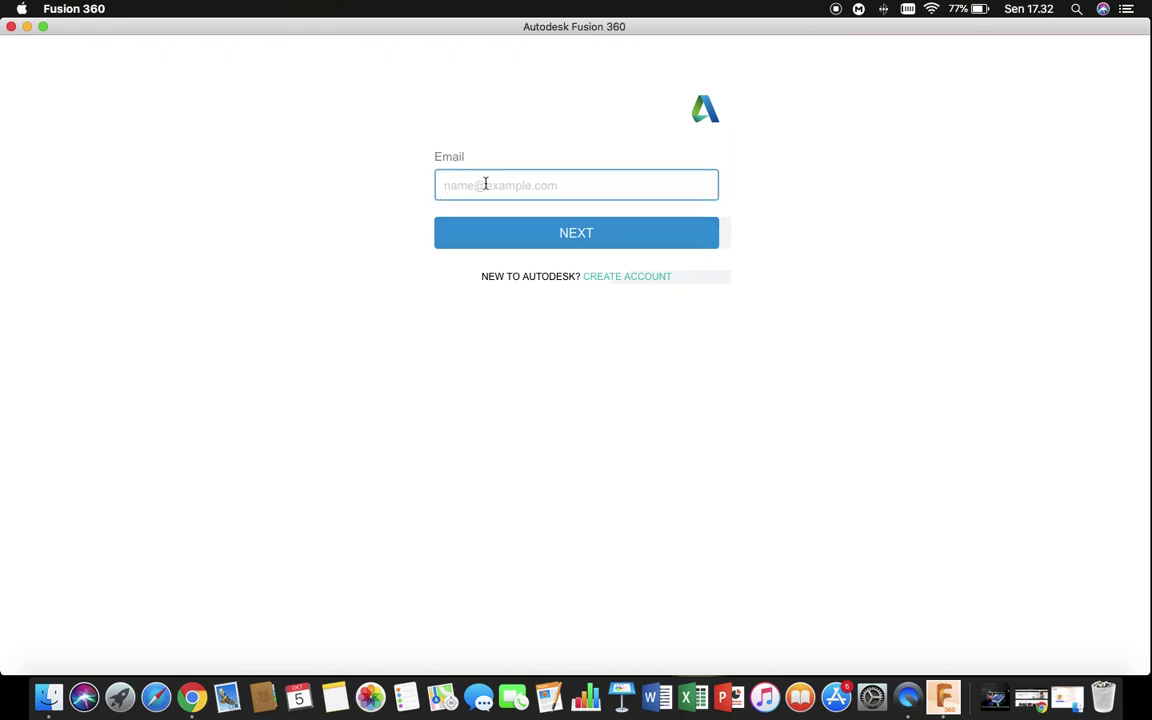
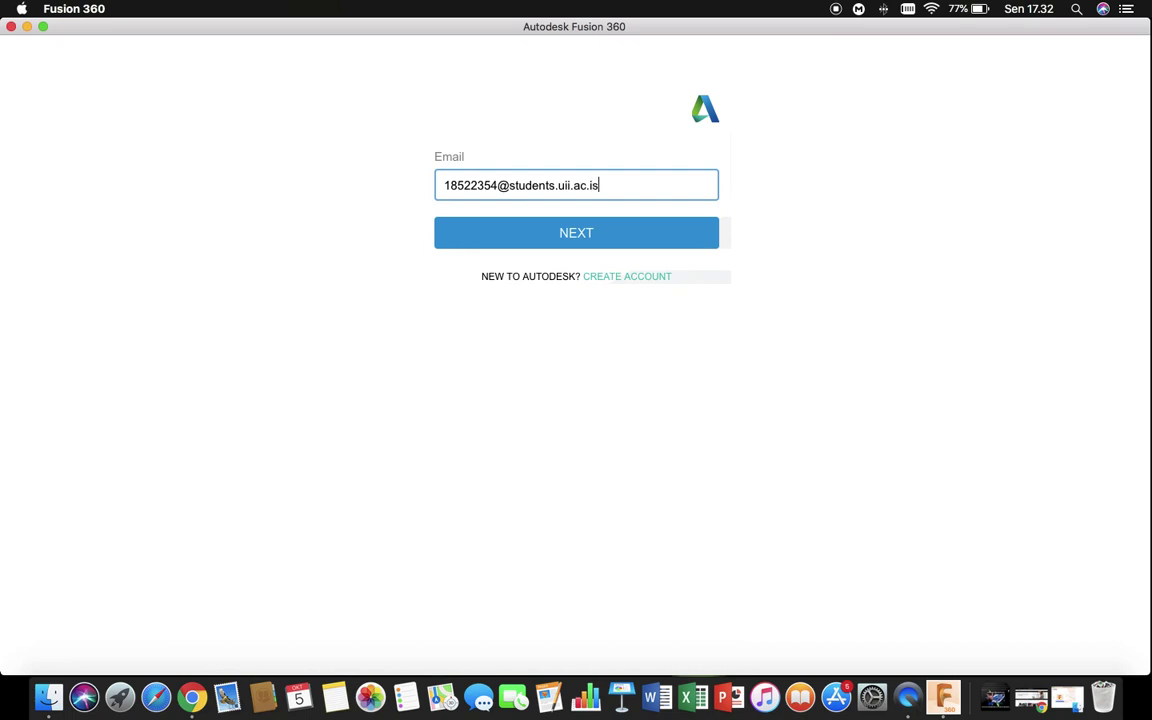
Sign in to Fusion 360 with the student email address and the account password.
key("Return")
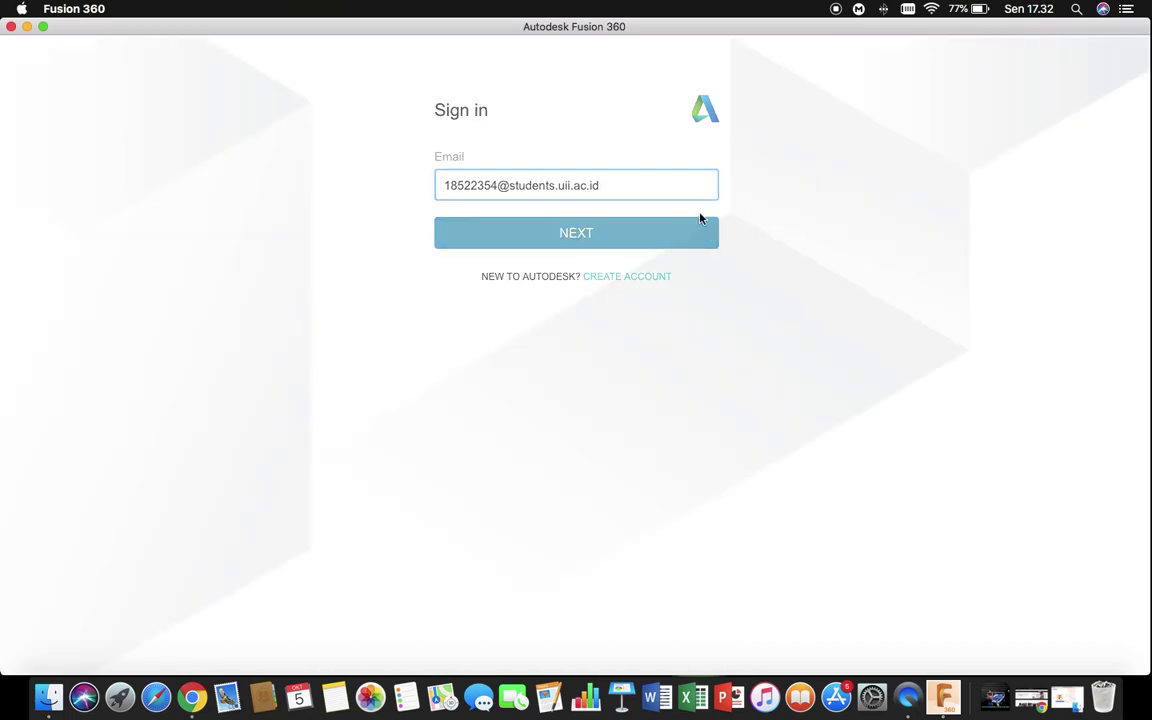
type("••••••••••")
key("Return")
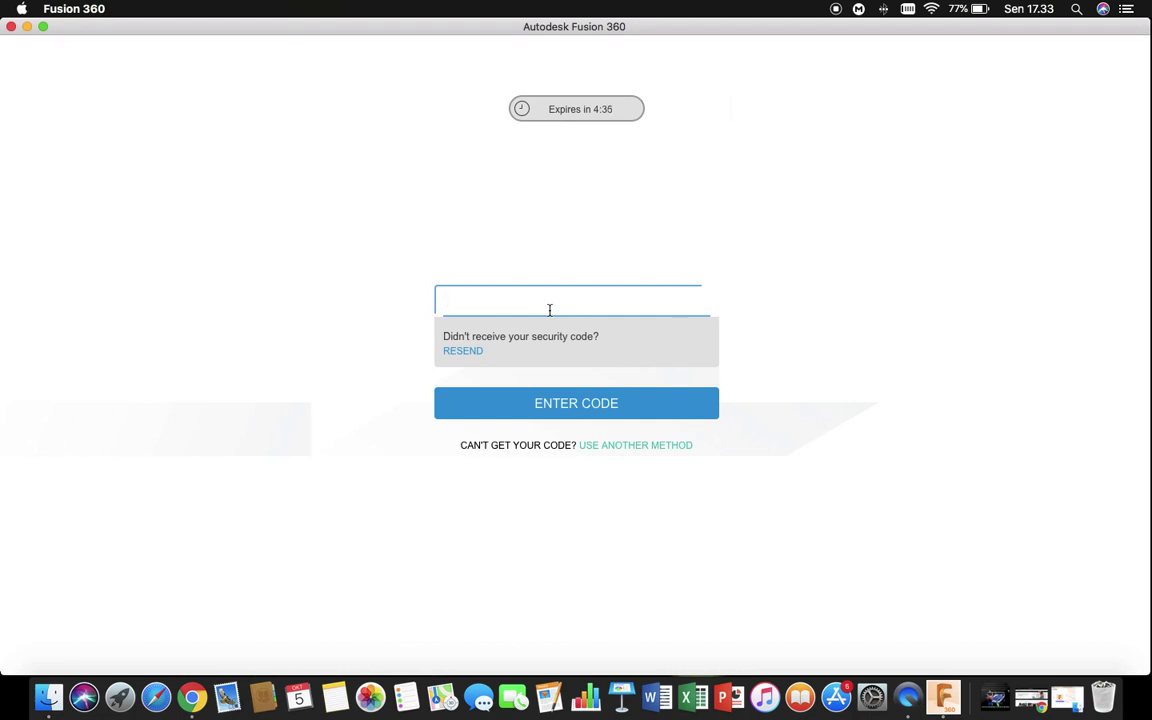
Enter the emailed security code and submit it to open Fusion 360 under the Education License.
left_click(521, 405)
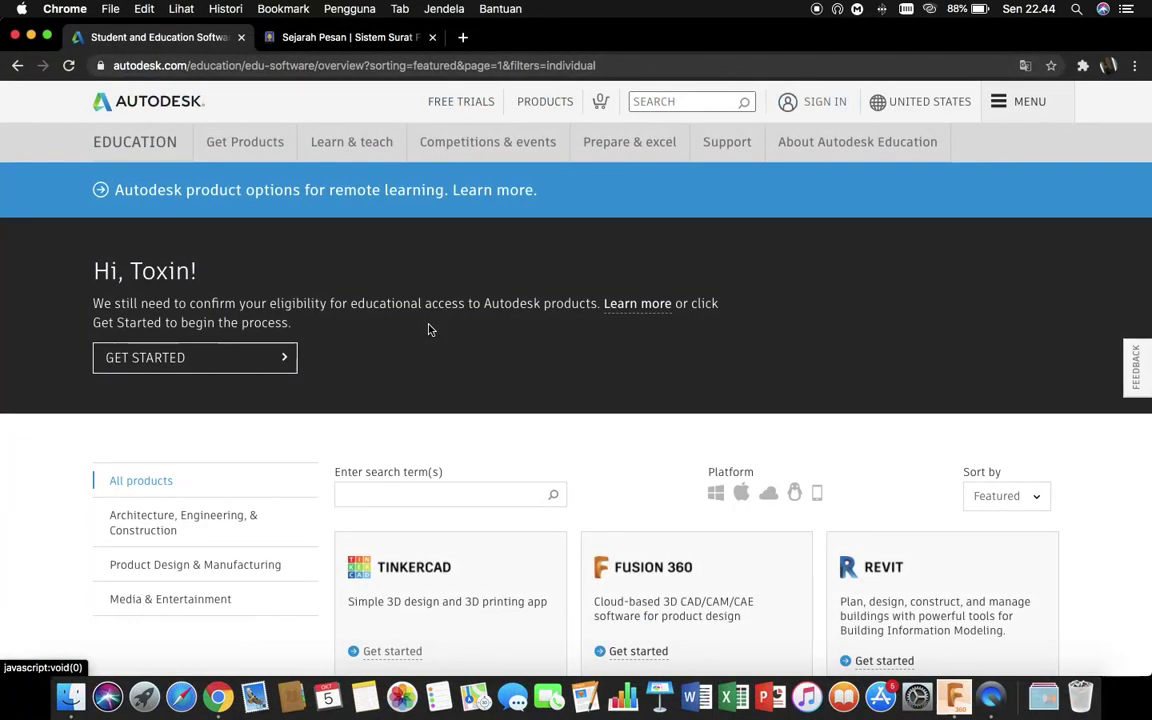
Scroll the Autodesk Education software page to its eligibility confirmation section.
scroll(430, 327, "down", 3)
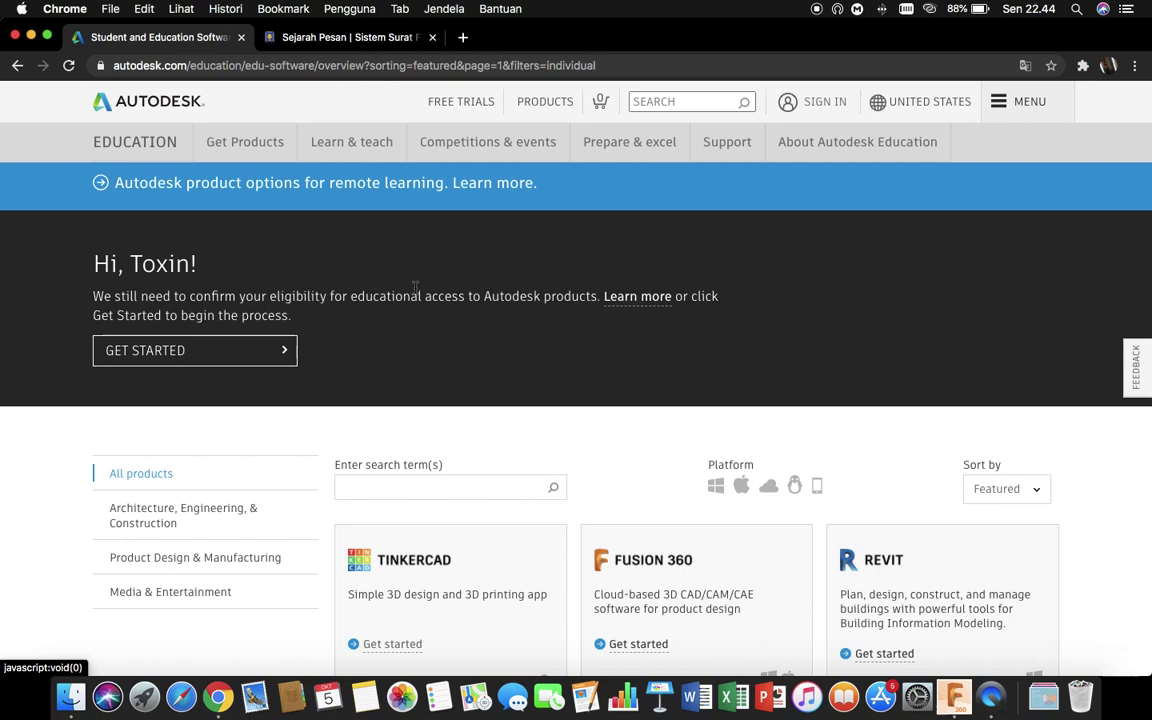
Start eligibility with GET STARTED and sign in using the account email and password.
left_click(183, 354)
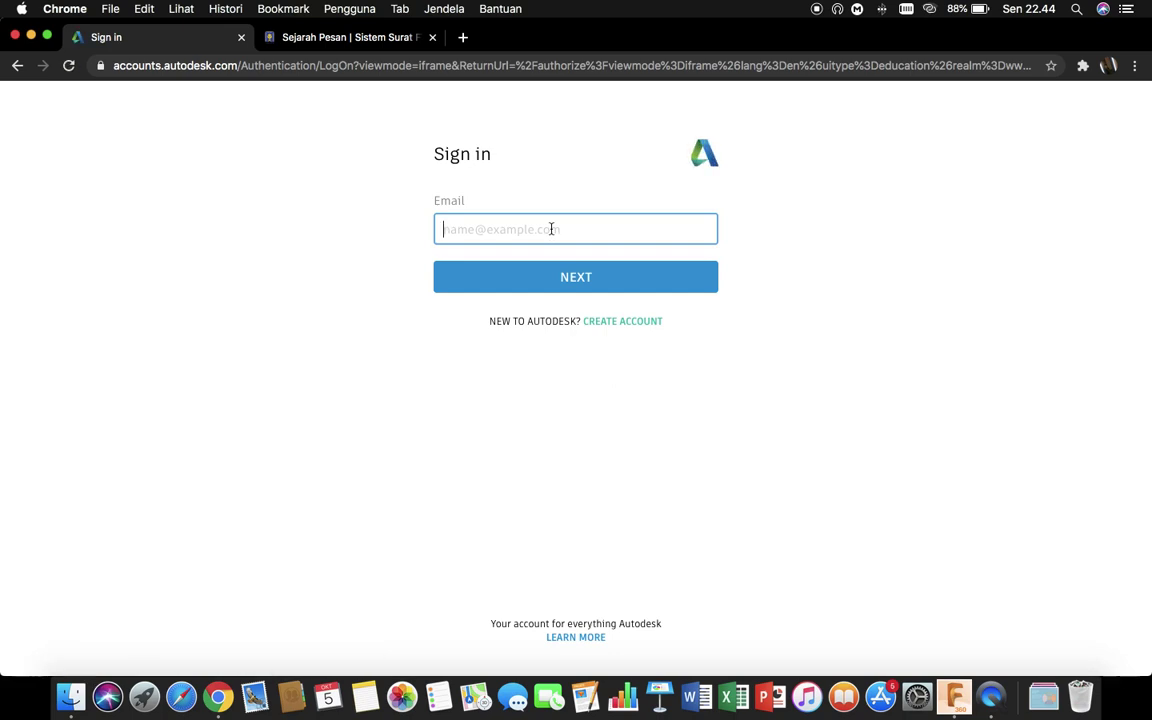
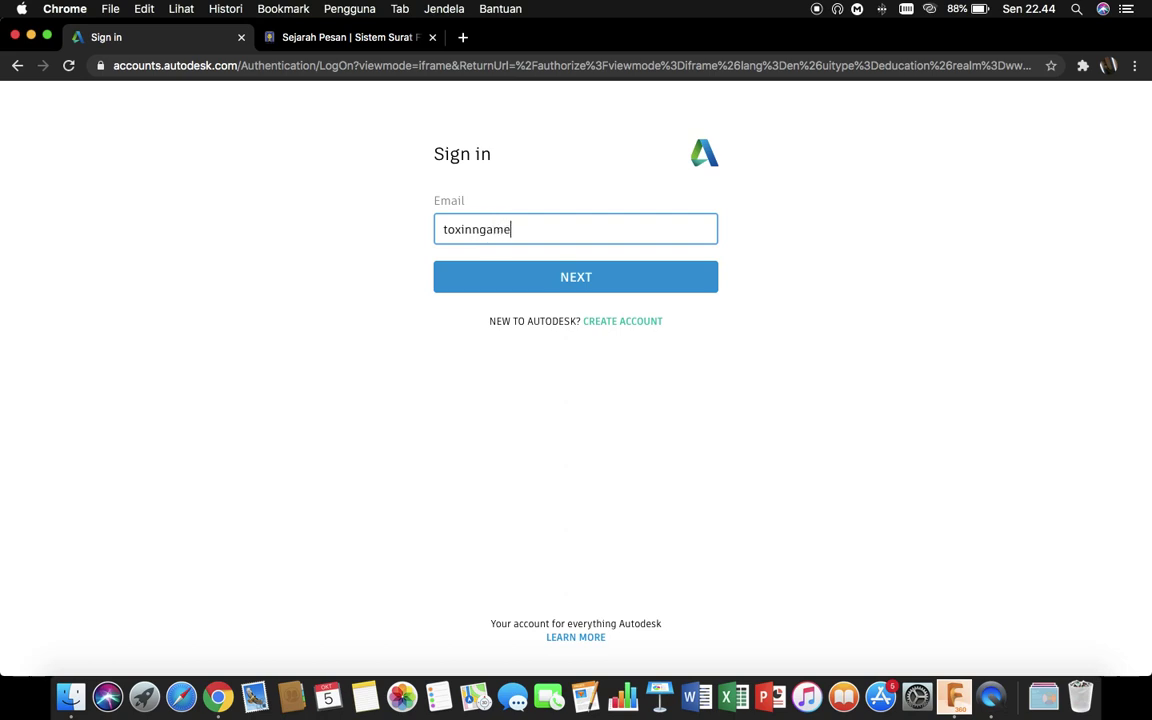
left_click(553, 278)
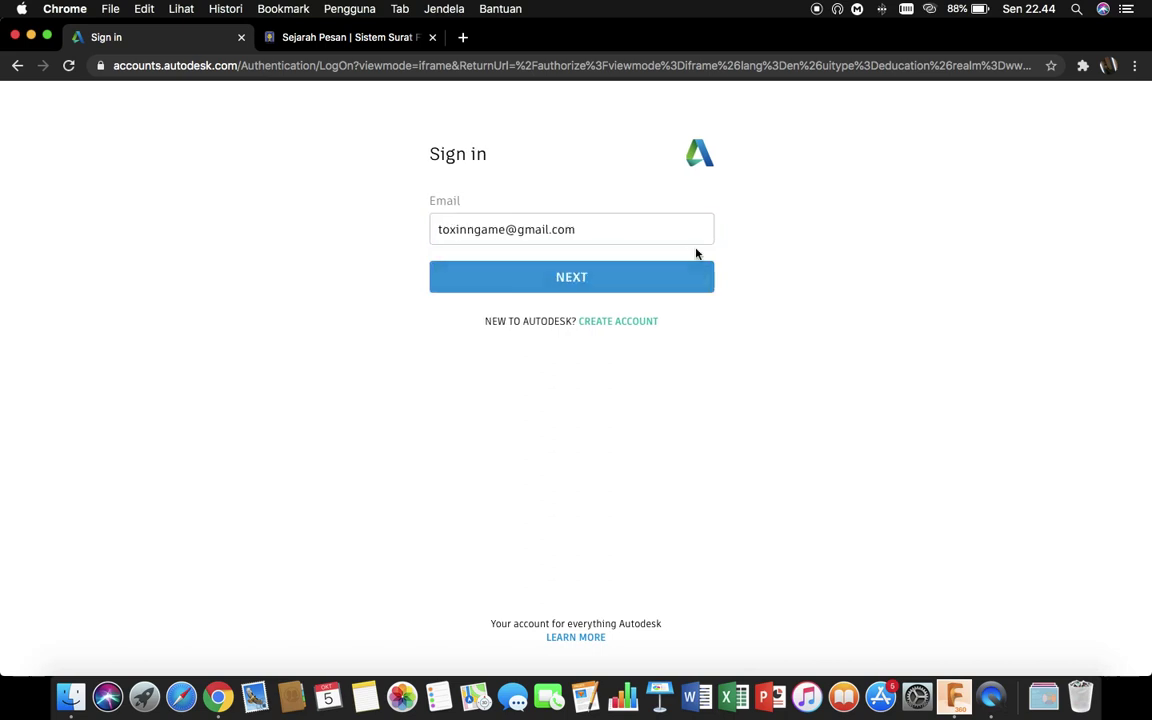
type("xxxxxxxxxx")
key("Return")
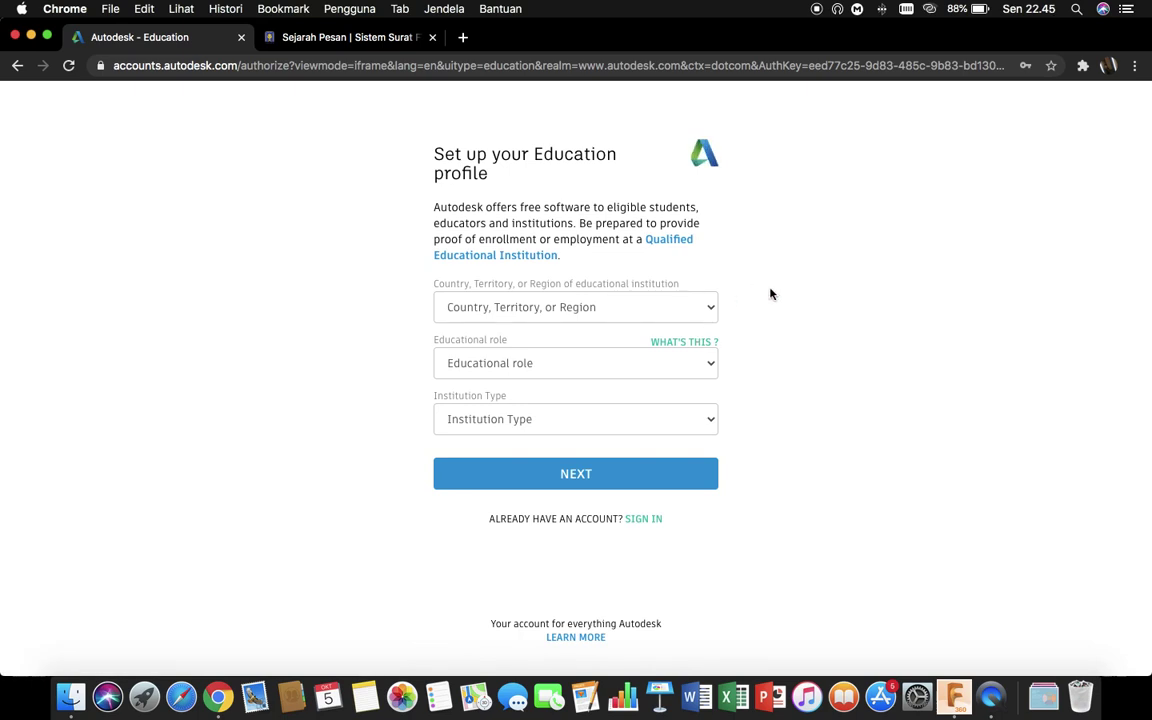
Set the country to Indonesia, the role to Student and the institution type to University/Post-Secondary.
left_click(706, 310)
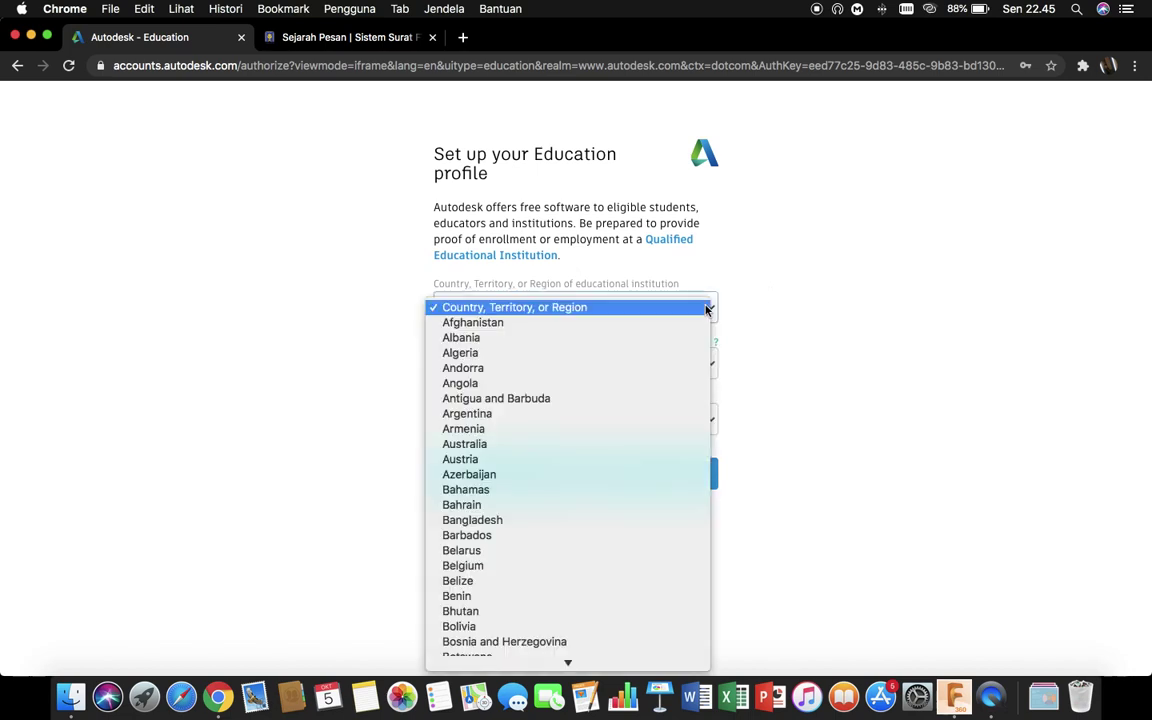
key("i")
key("n")
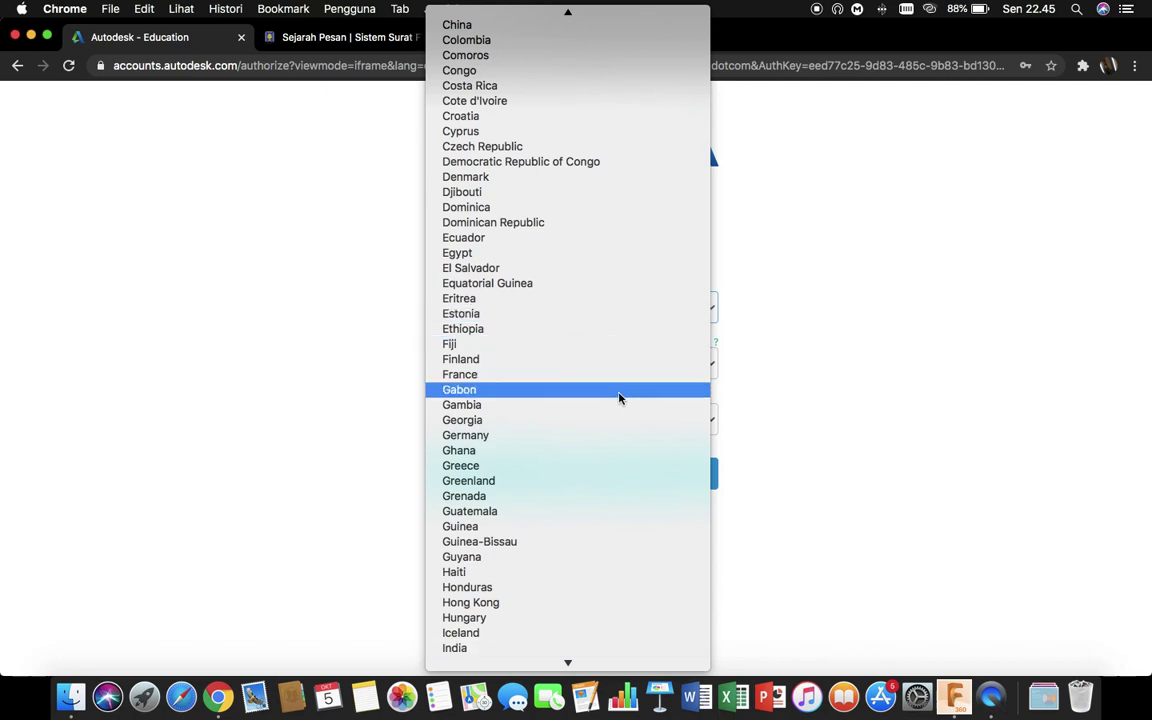
key("i")
key("n")
key("Down")
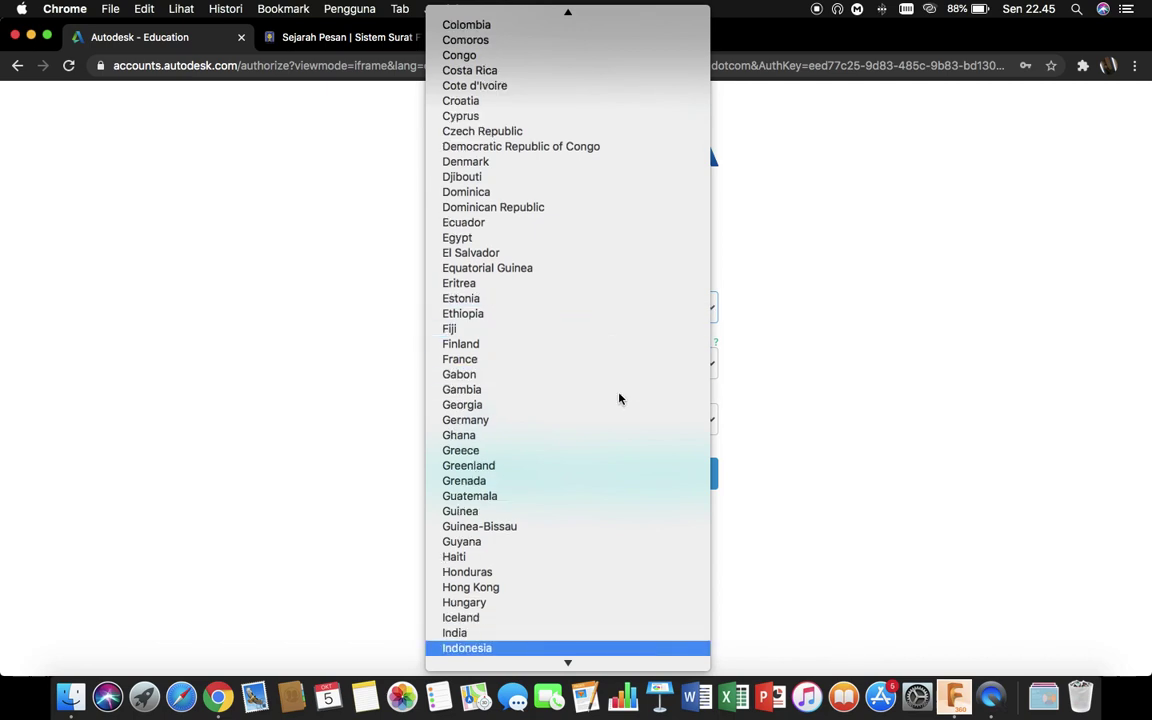
left_click(509, 650)
left_click(545, 368)
left_click(542, 378)
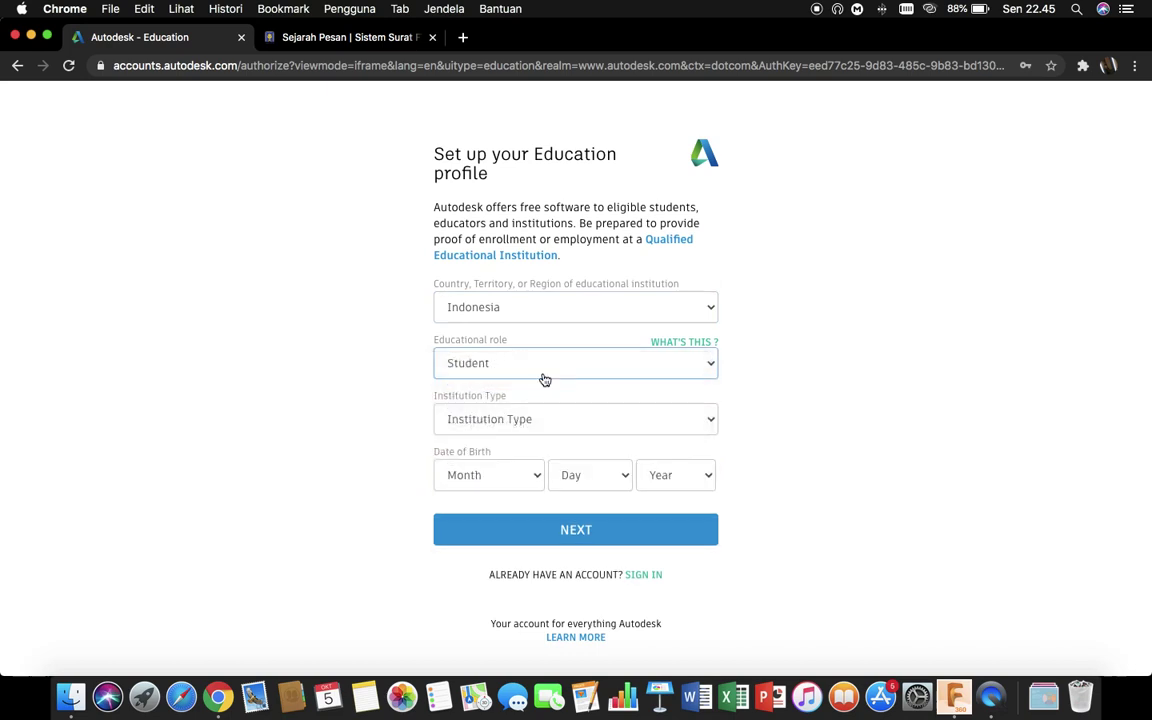
left_click(531, 421)
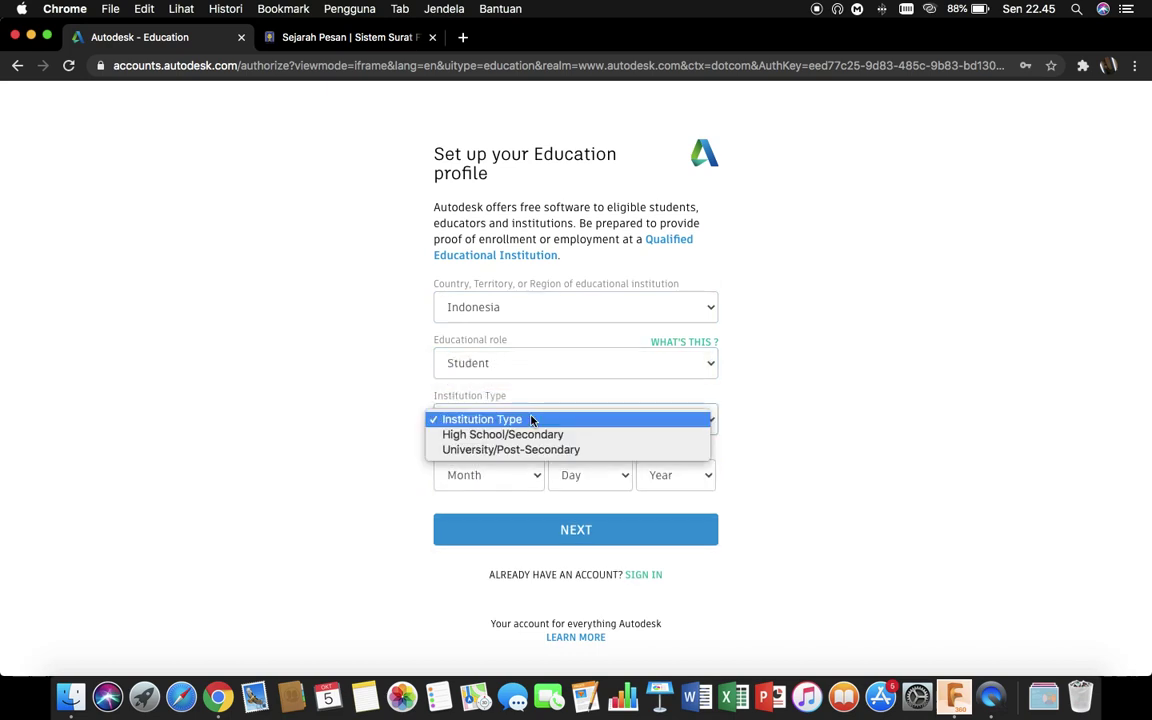
left_click(603, 458)
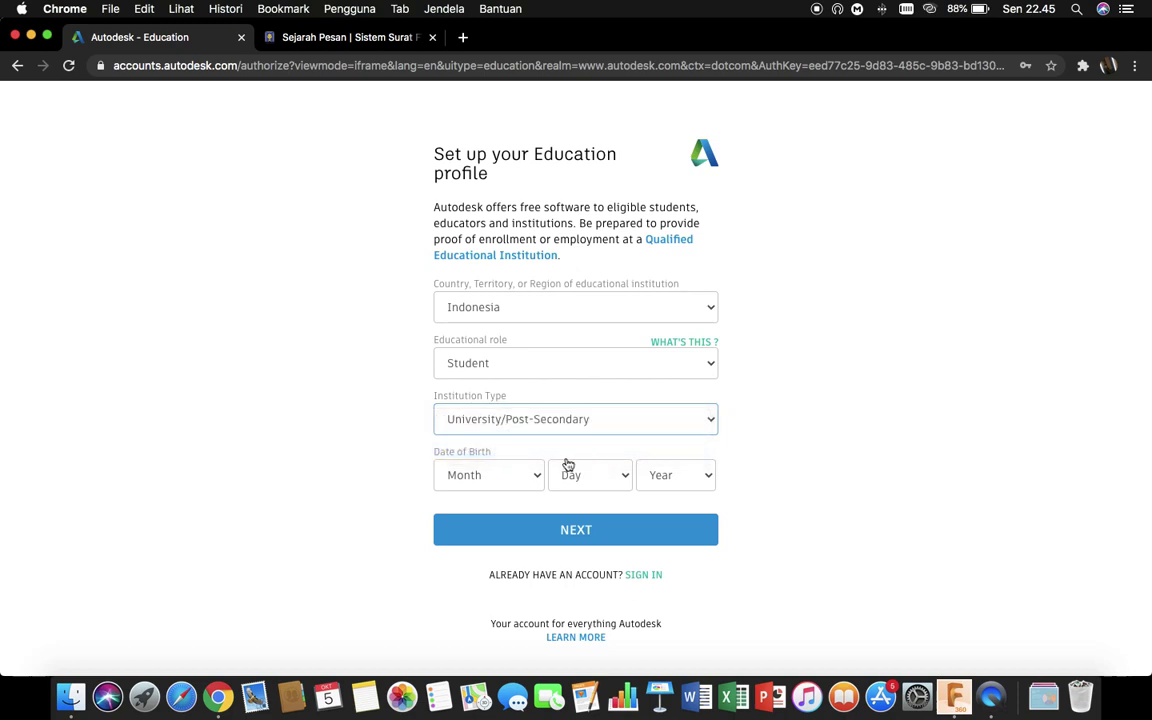
Enter a June birth date with its day and year, then continue.
left_click(531, 472)
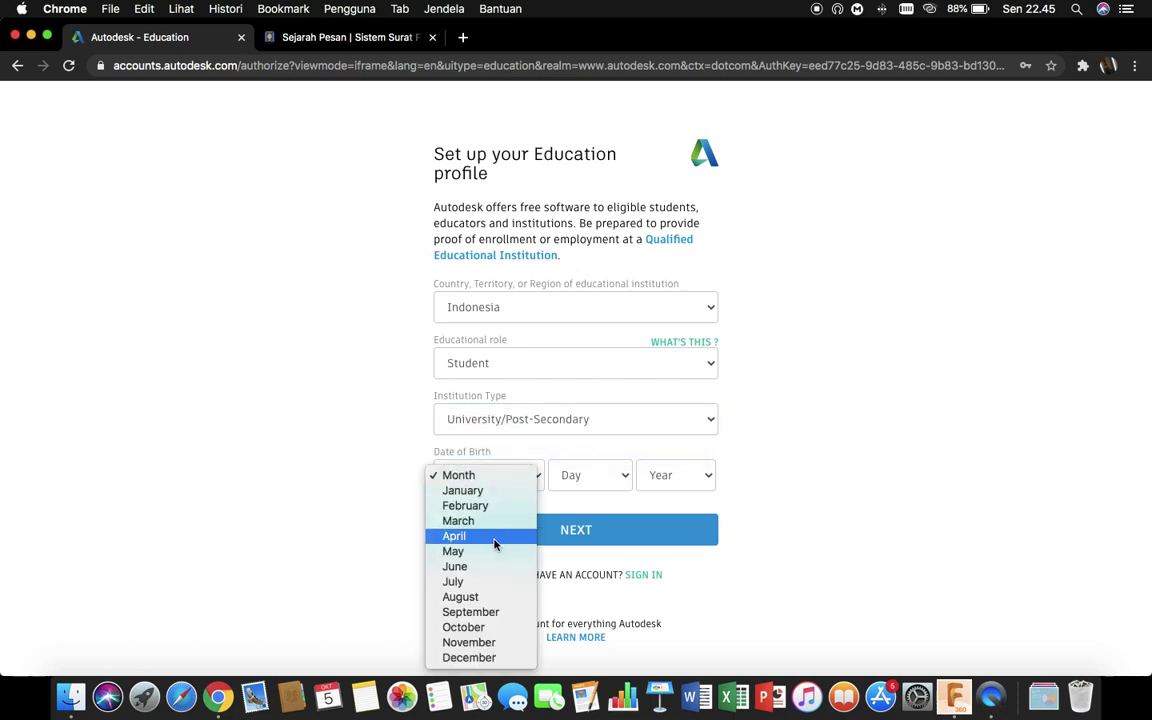
left_click(482, 566)
left_click(613, 475)
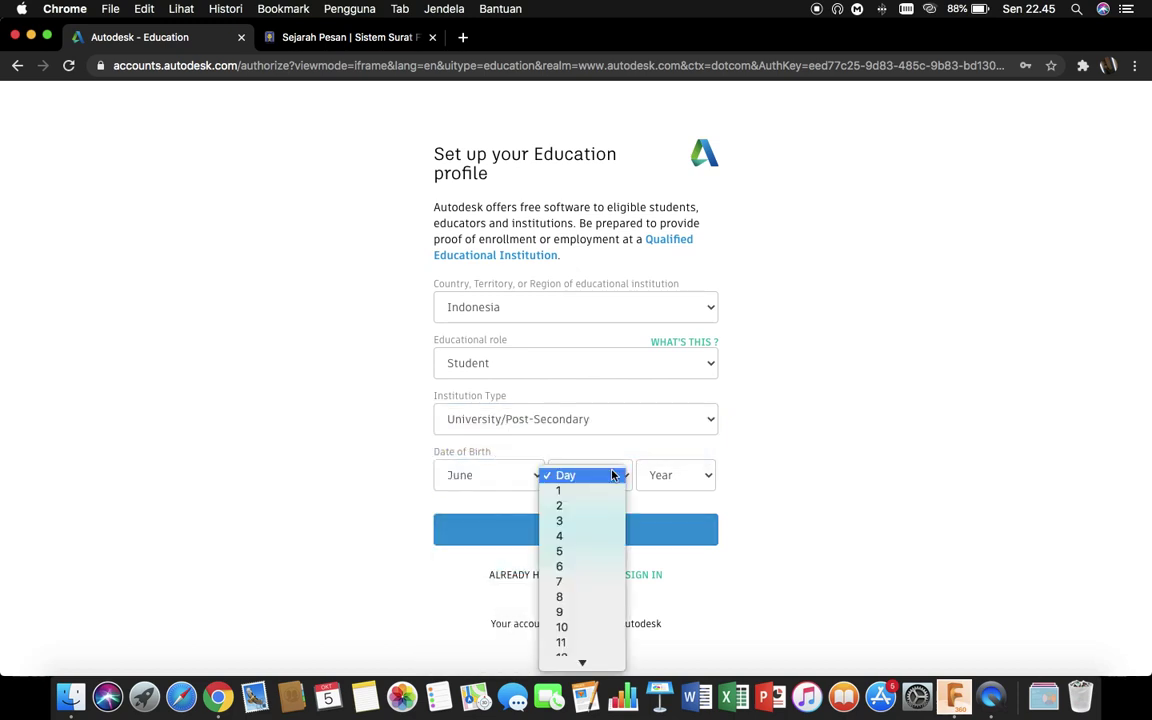
type("22")
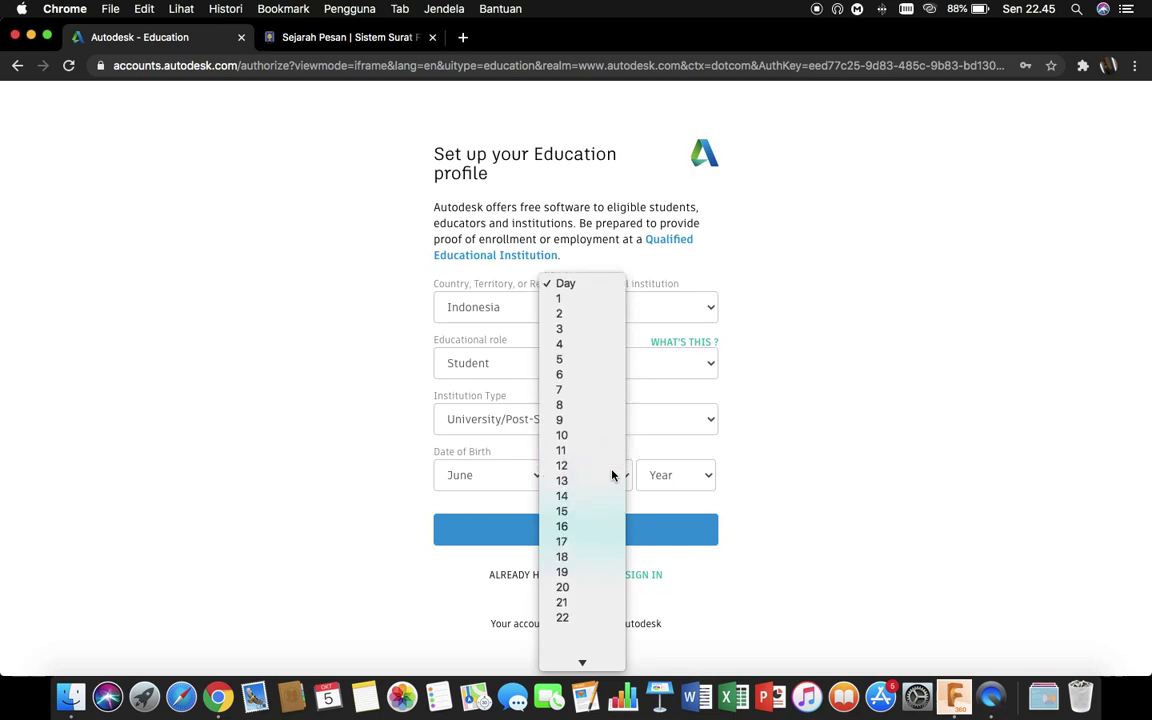
key("Down")
key("Down")
key("Down")
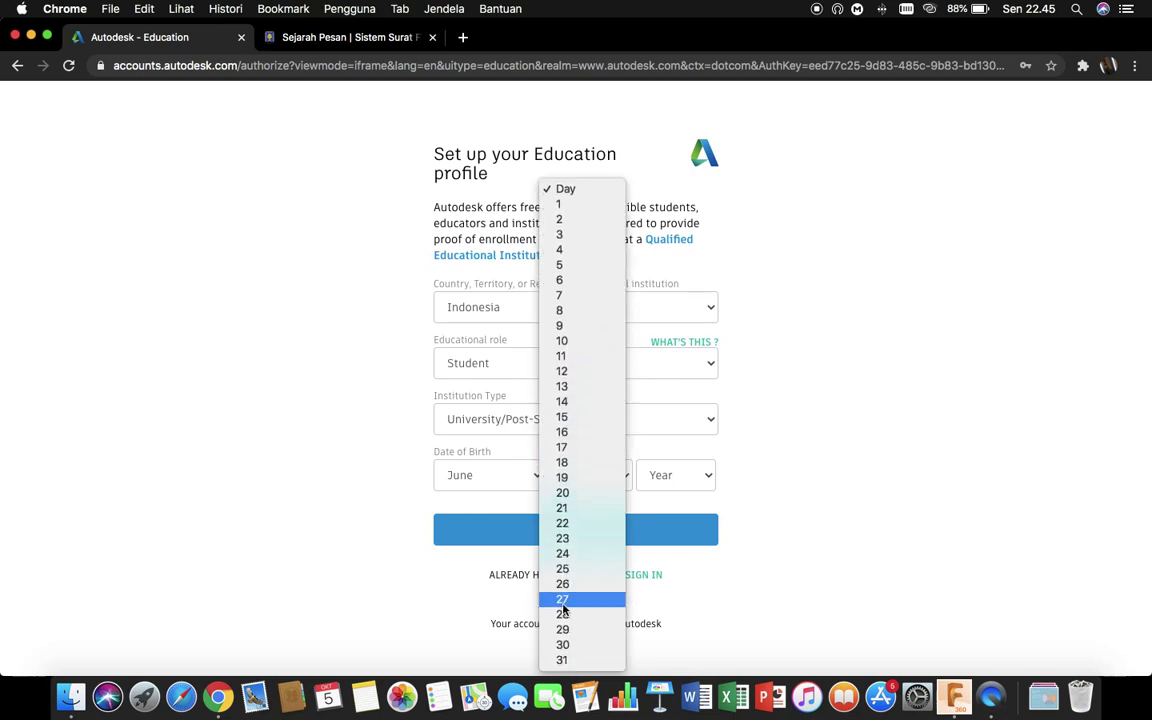
left_click(562, 599)
left_click(660, 475)
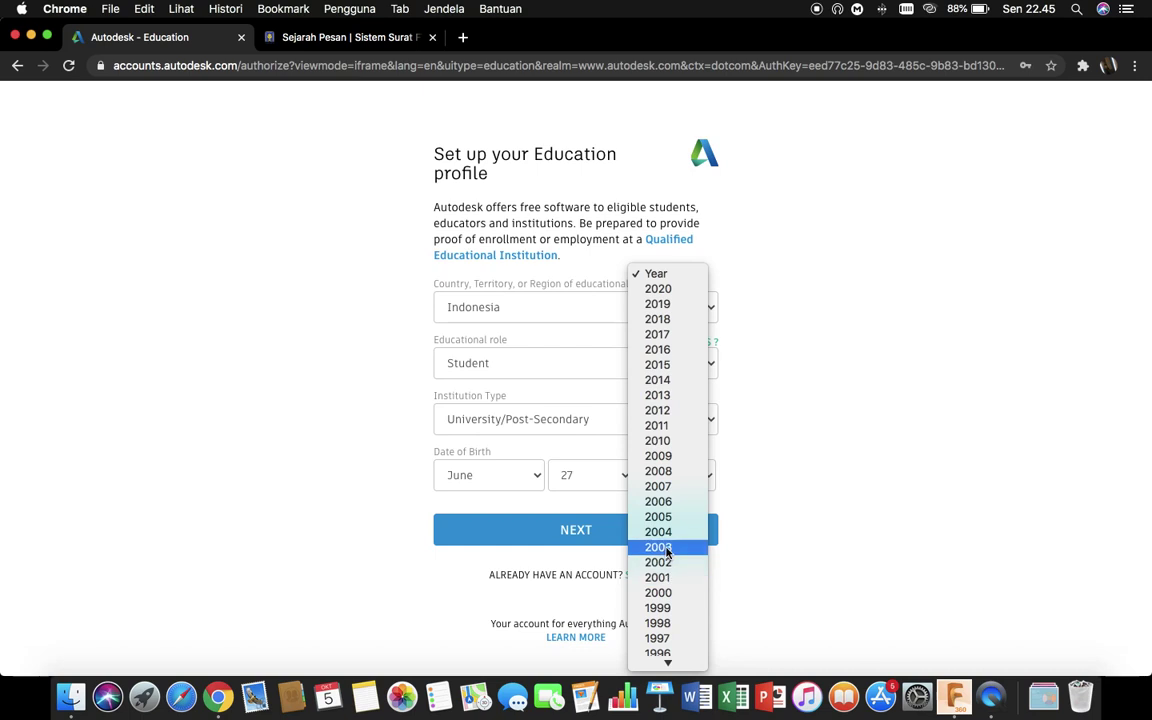
left_click(658, 592)
left_click(628, 543)
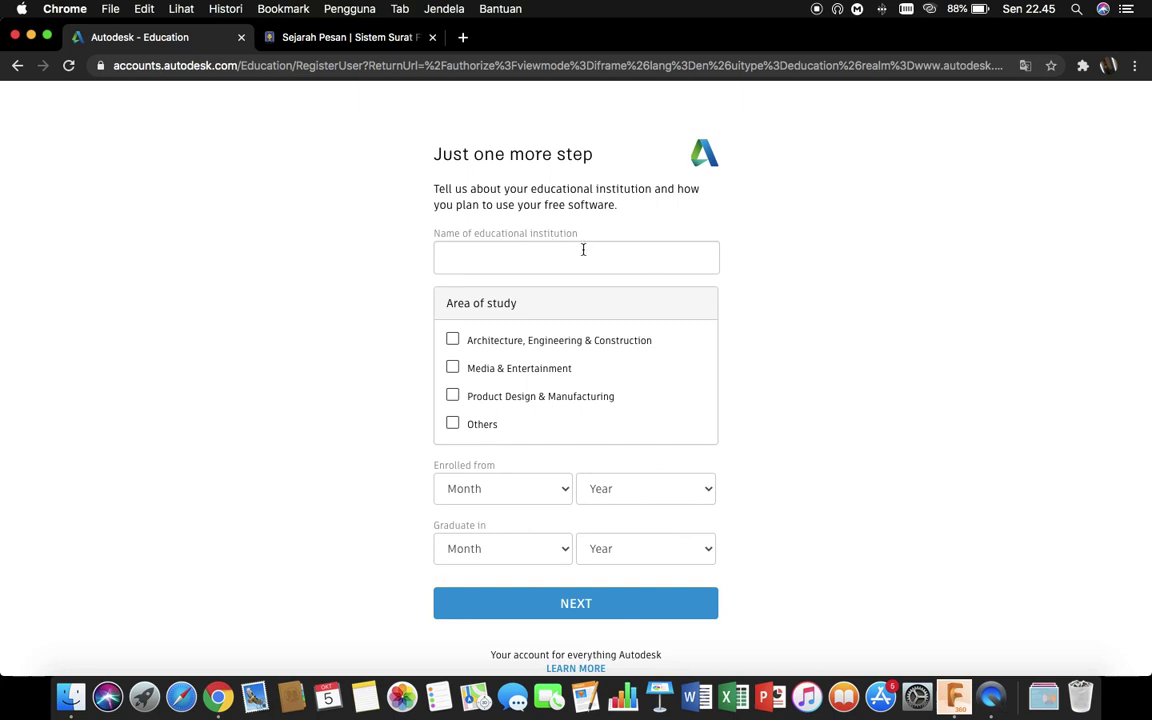
Select Universitas Islam Indonesia as the institution and tick Product Design & Manufacturing.
left_click(585, 285)
type("univ")
type("ersitas islam ")
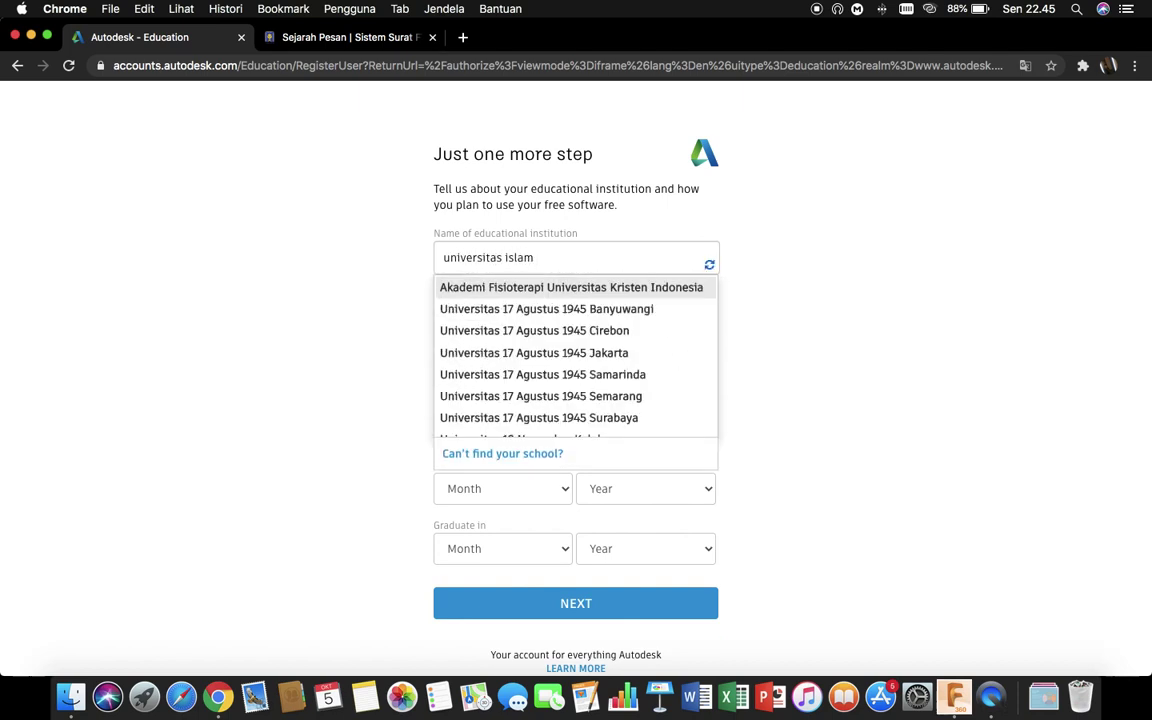
type("indone")
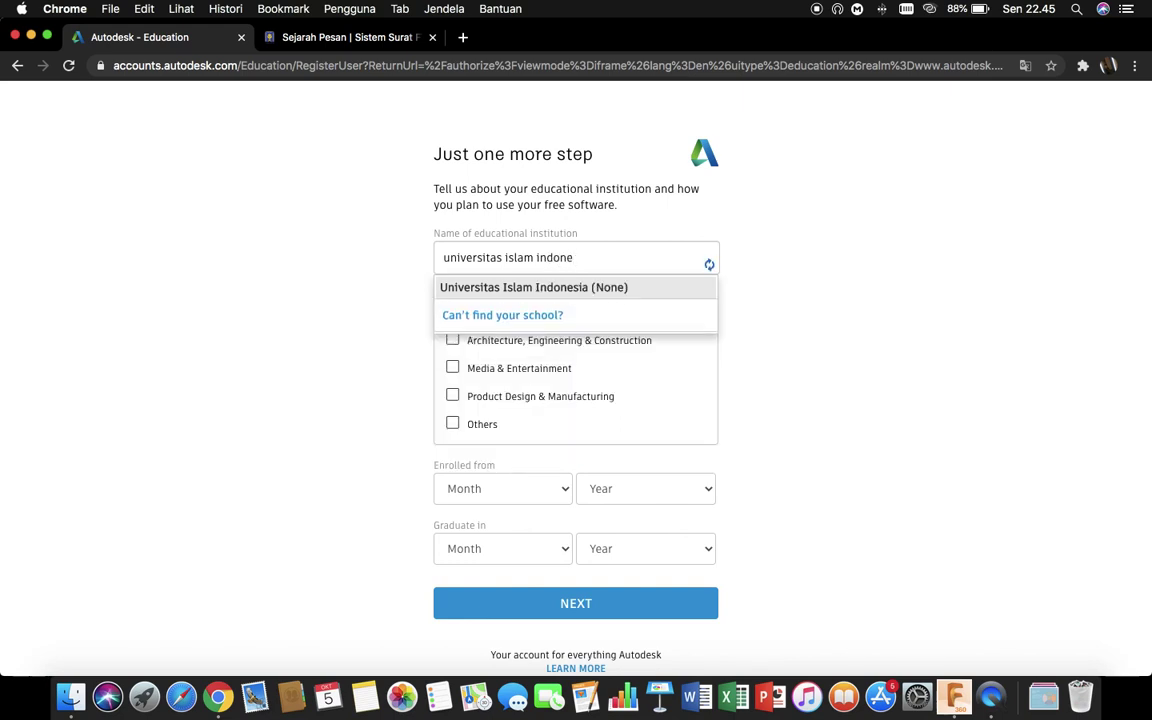
left_click(497, 289)
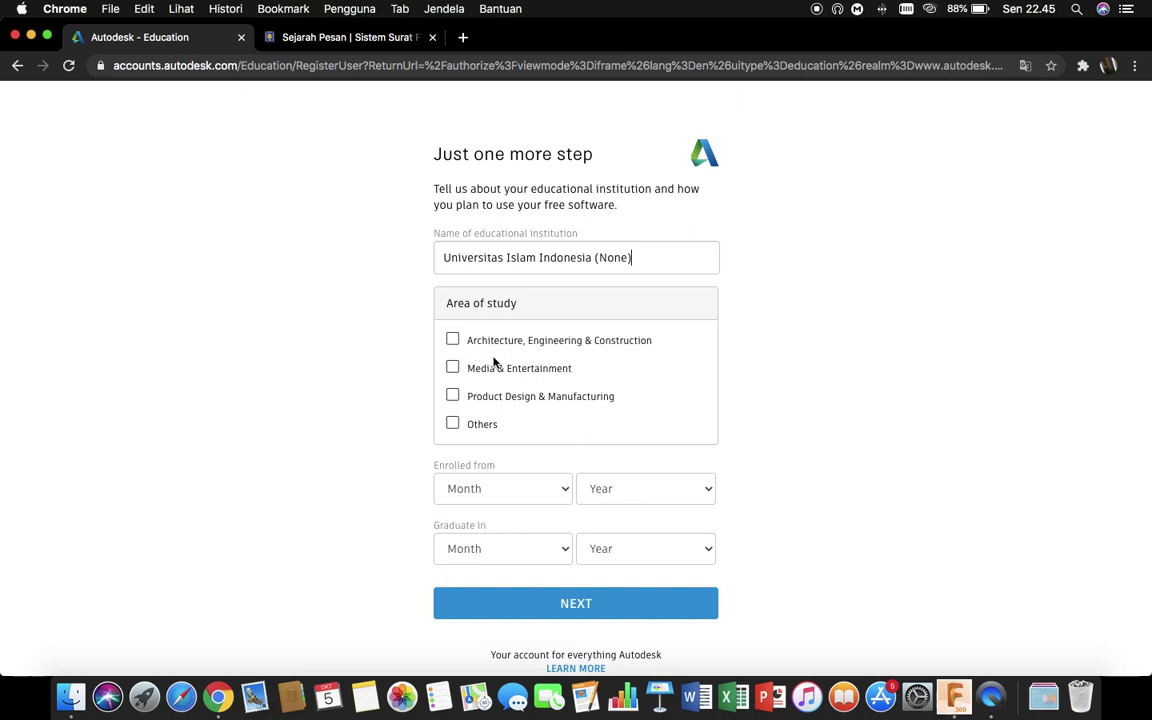
left_click(453, 396)
Set enrollment to August 2018 and graduation to August 2024, then submit.
scroll(536, 453, "down", 1)
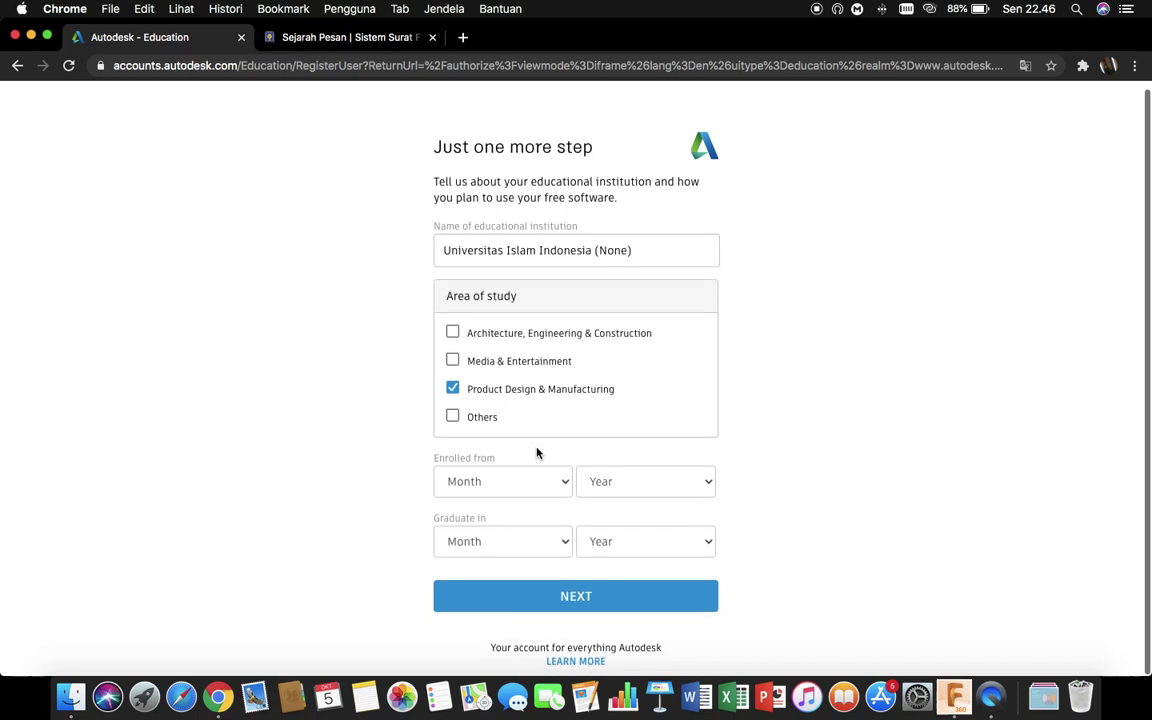
left_click(561, 486)
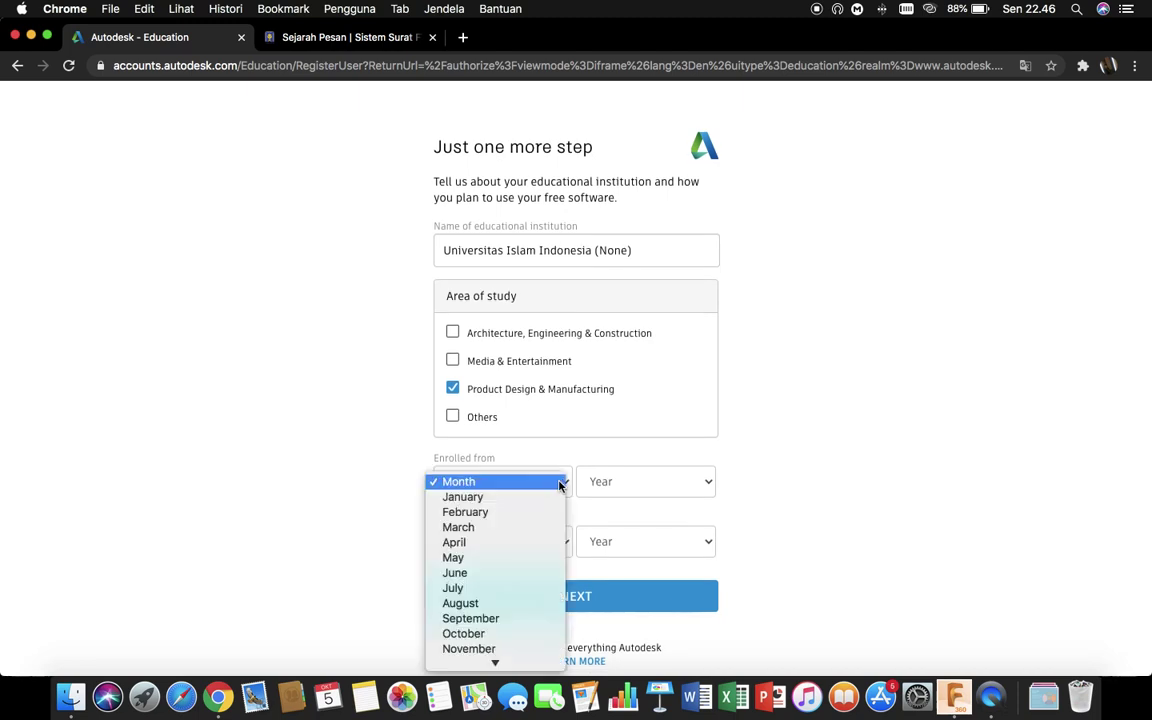
left_click(491, 604)
left_click(644, 484)
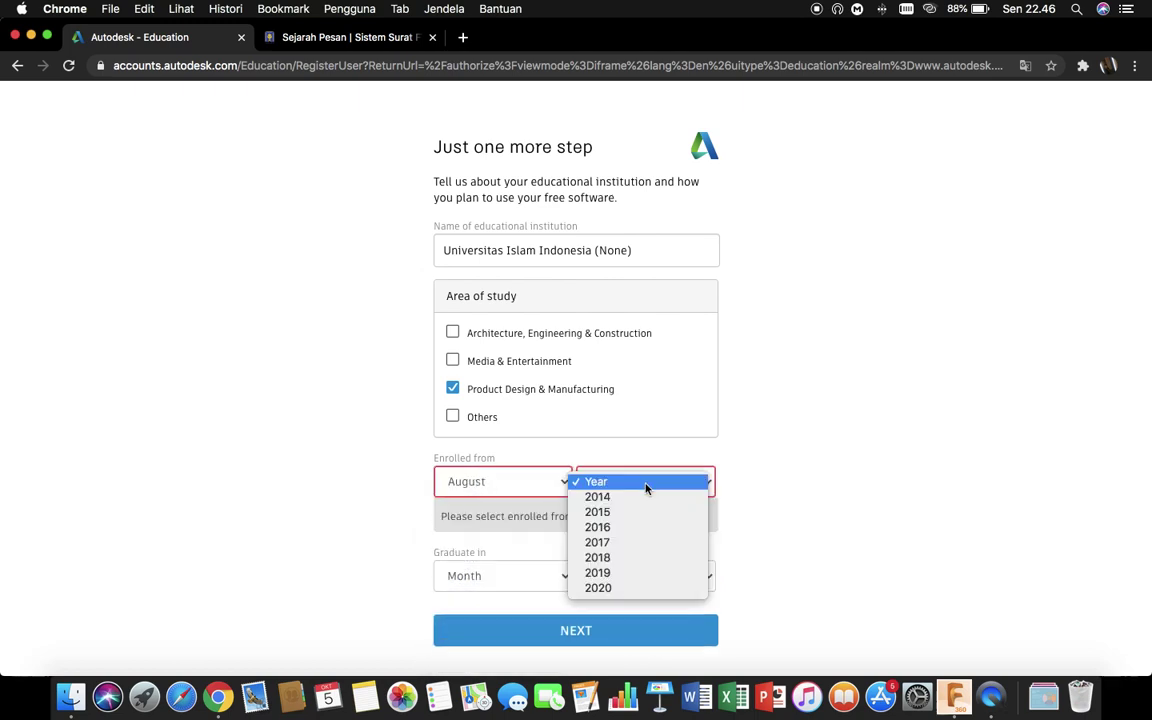
left_click(624, 557)
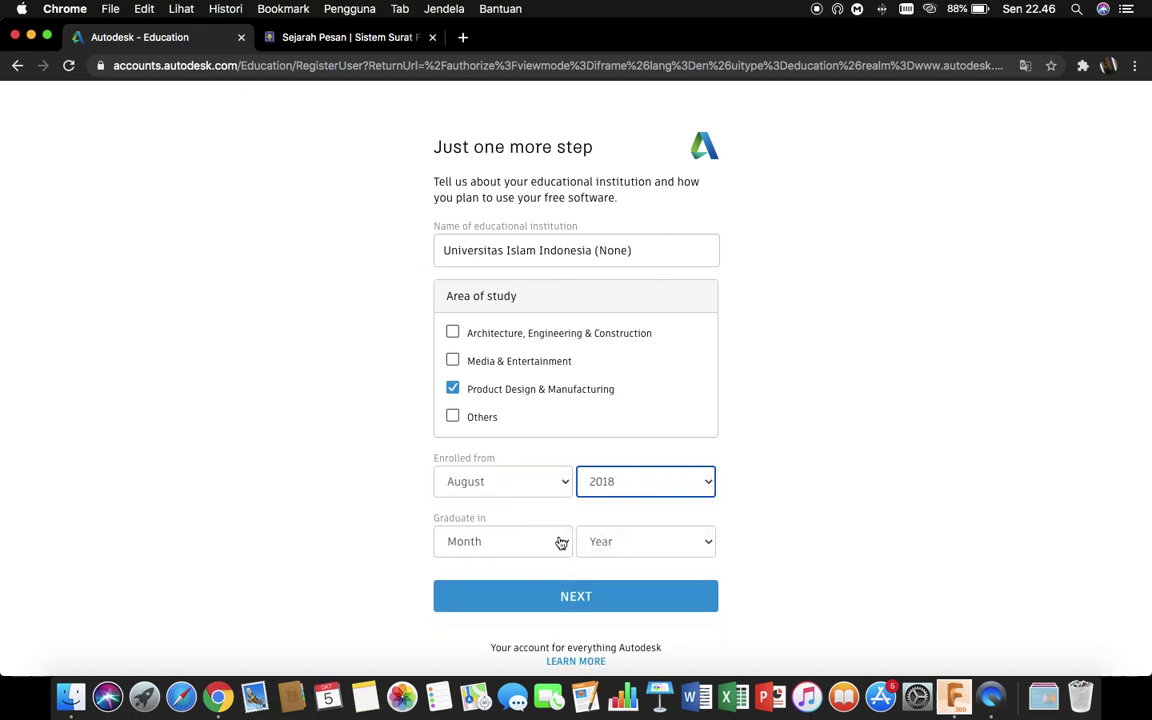
left_click(558, 541)
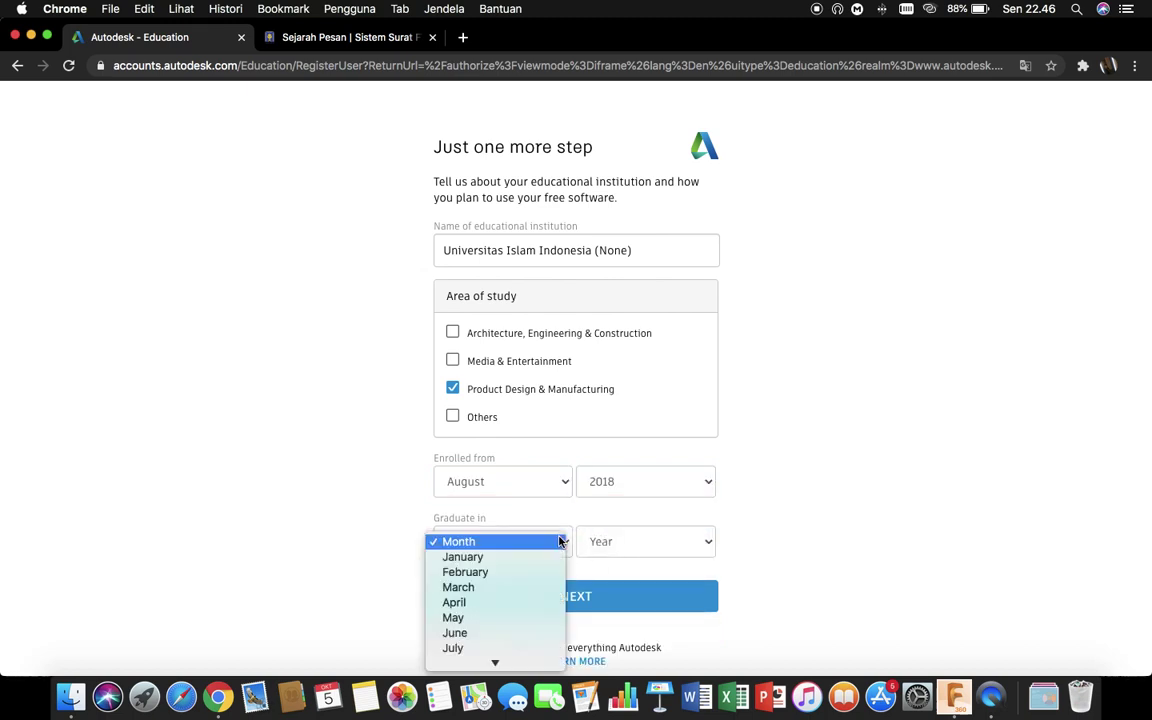
scroll(474, 612, "down", 3)
left_click(460, 599)
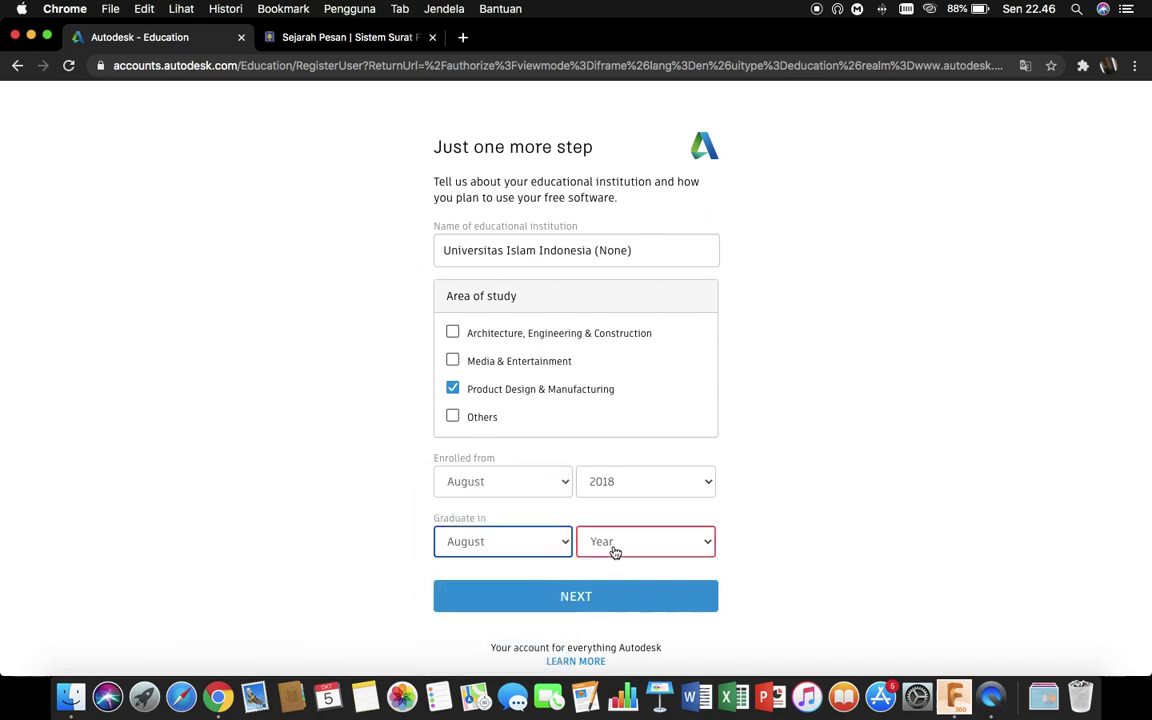
left_click(612, 543)
left_click(612, 619)
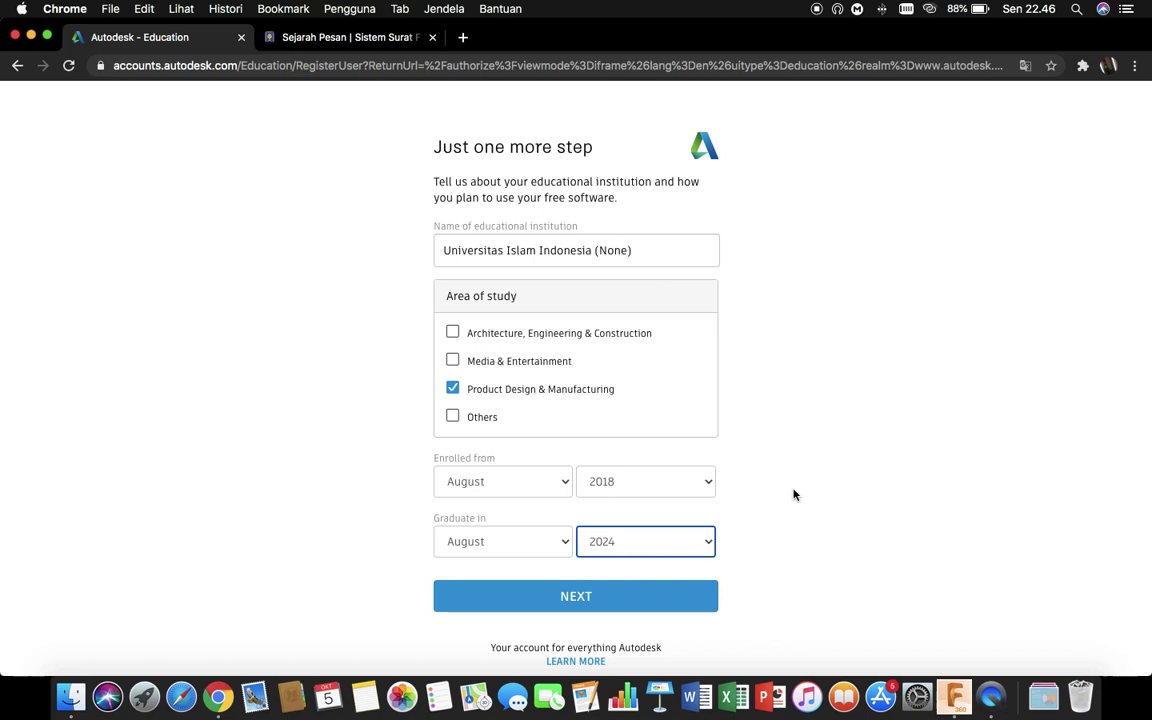
left_click(585, 595)
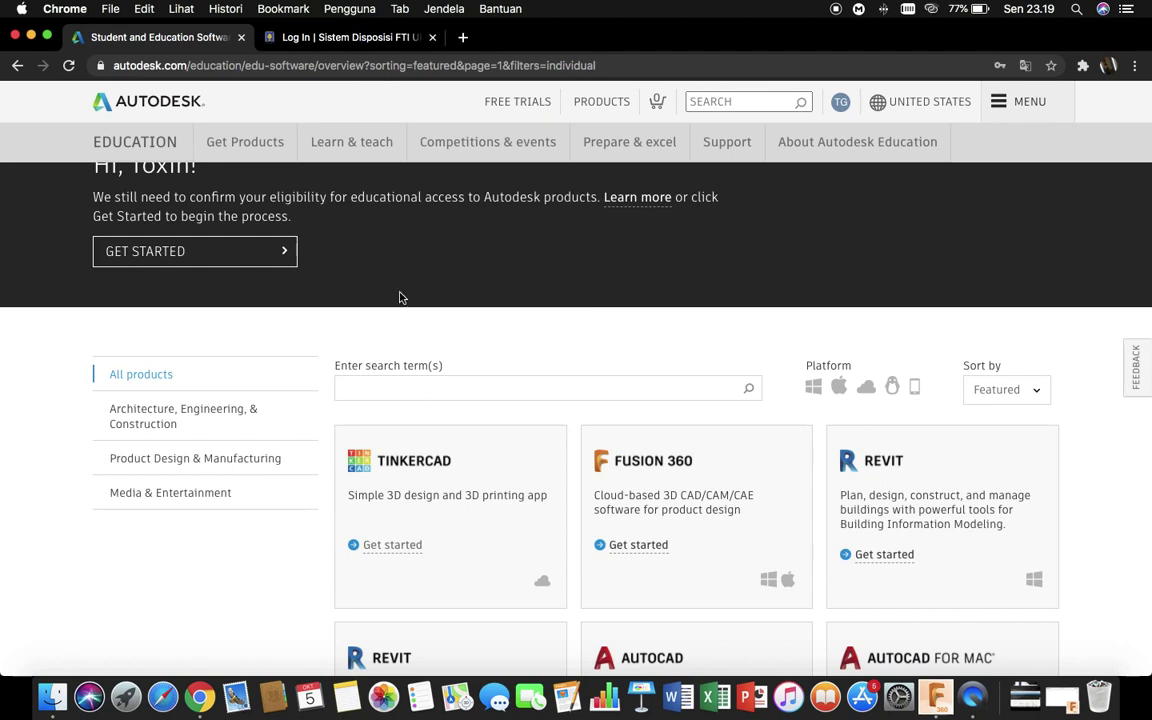
Start the eligibility confirmation with GET STARTED to reach the documentation request page.
left_click(211, 254)
left_click(211, 254)
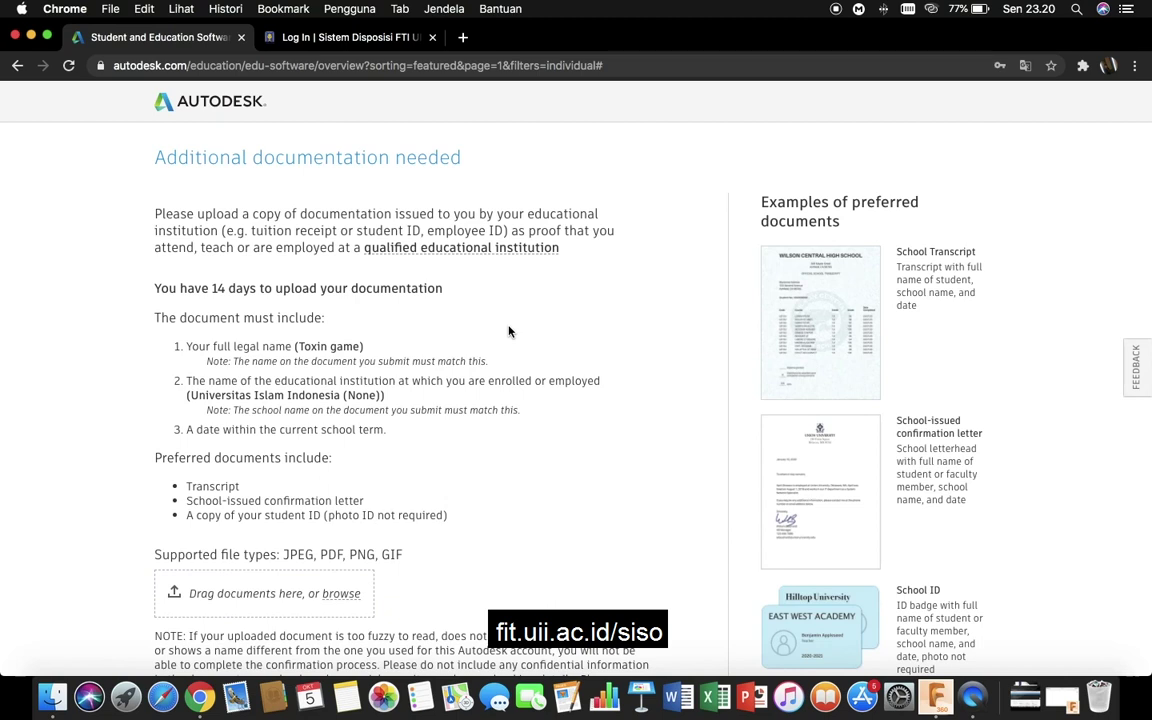
In the Sistem Disposisi tab, sign in through LOGIN DENGAN AKUN UNISYS with the student's Google account.
left_click(386, 40)
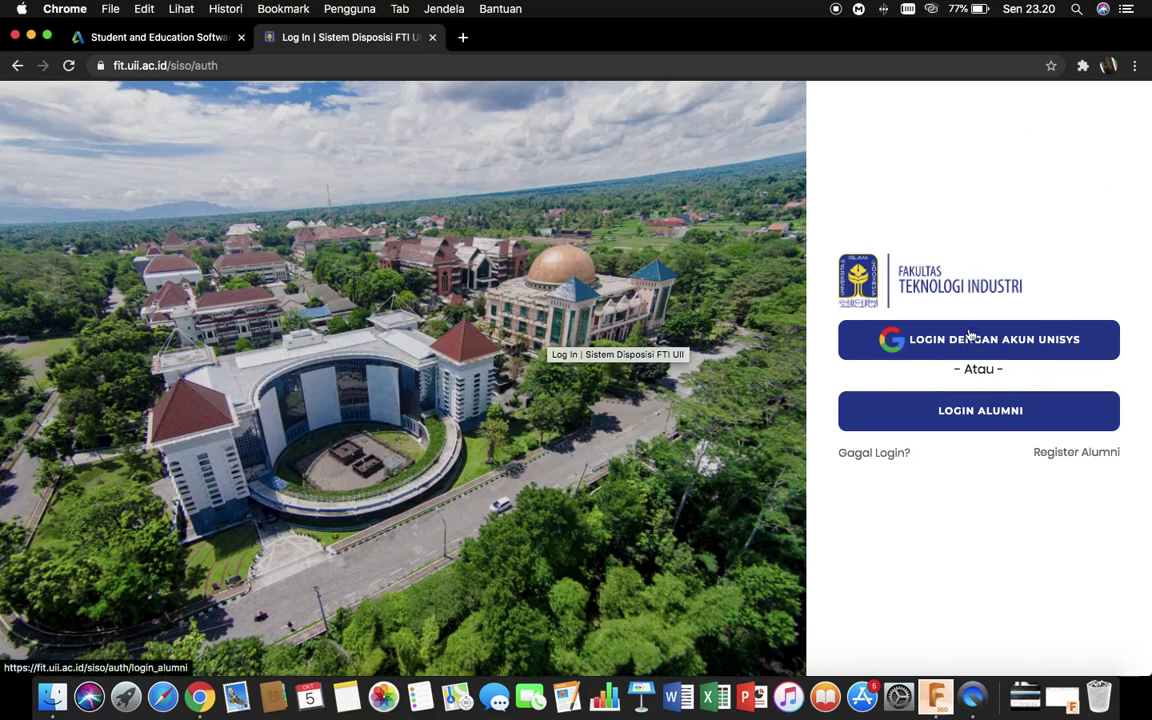
left_click(1043, 344)
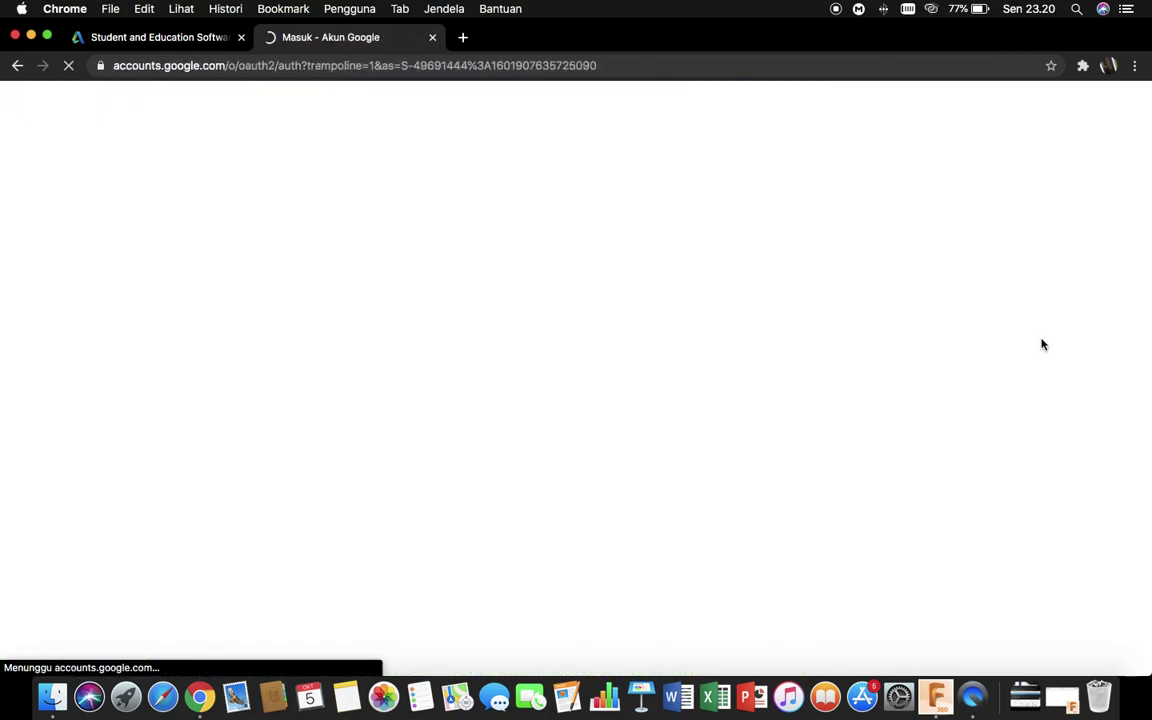
left_click(543, 392)
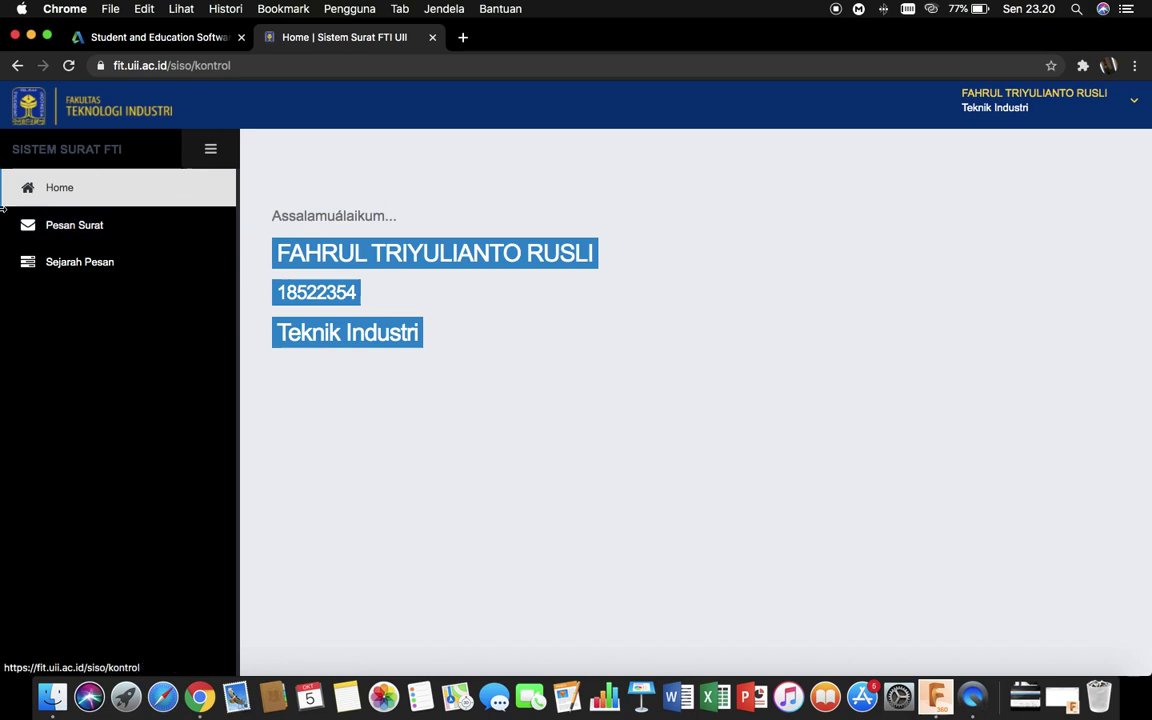
Order a Surat Keterangan Aktif Kuliah (in English) letter via Pesan Surat and continue to its form.
left_click(121, 236)
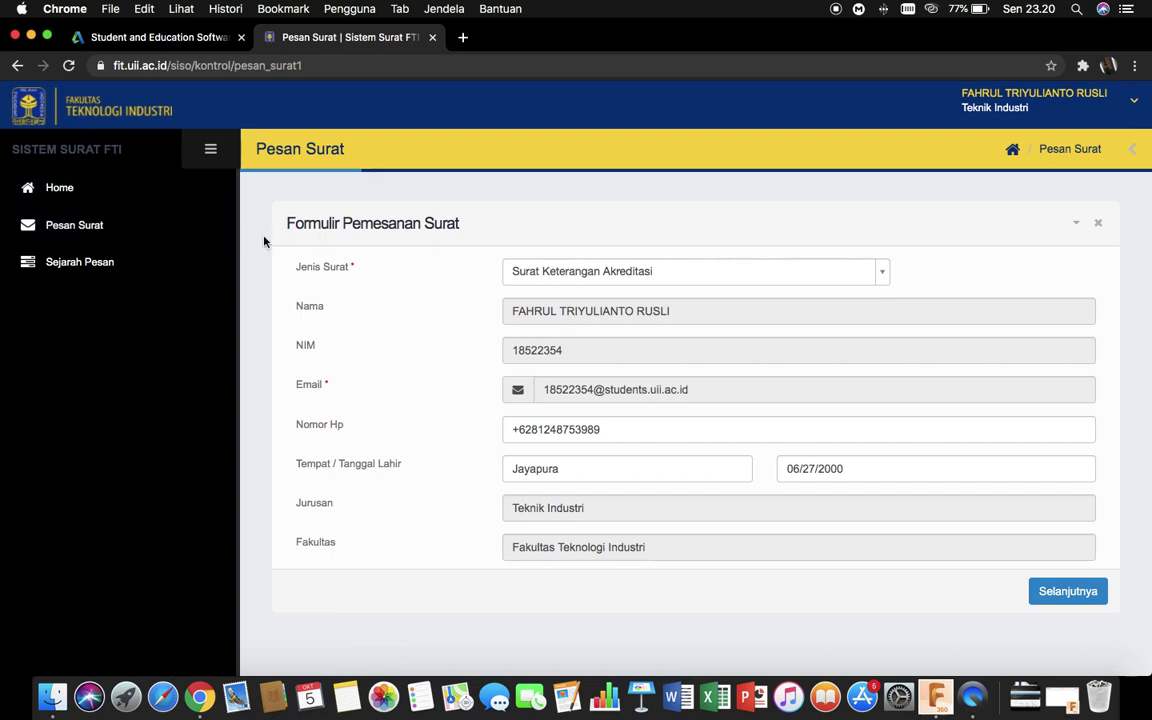
left_click(840, 280)
scroll(805, 341, "down", 3)
scroll(805, 341, "up", 3)
scroll(806, 343, "down", 3)
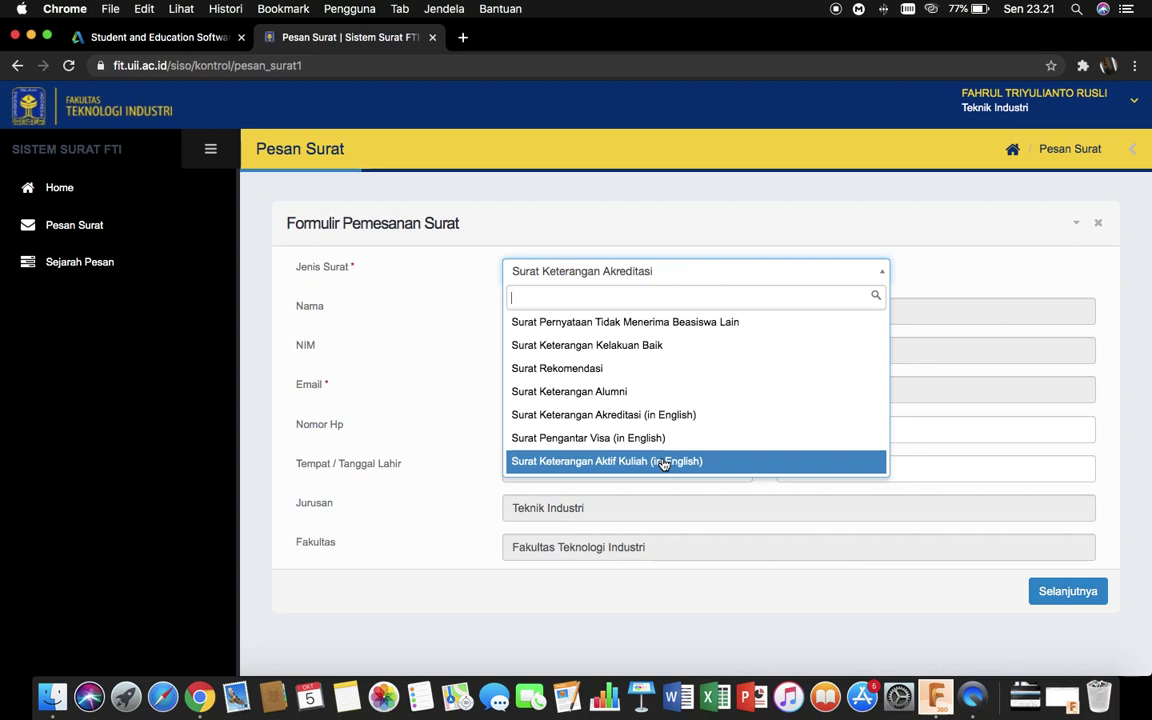
left_click(663, 464)
left_click(1082, 597)
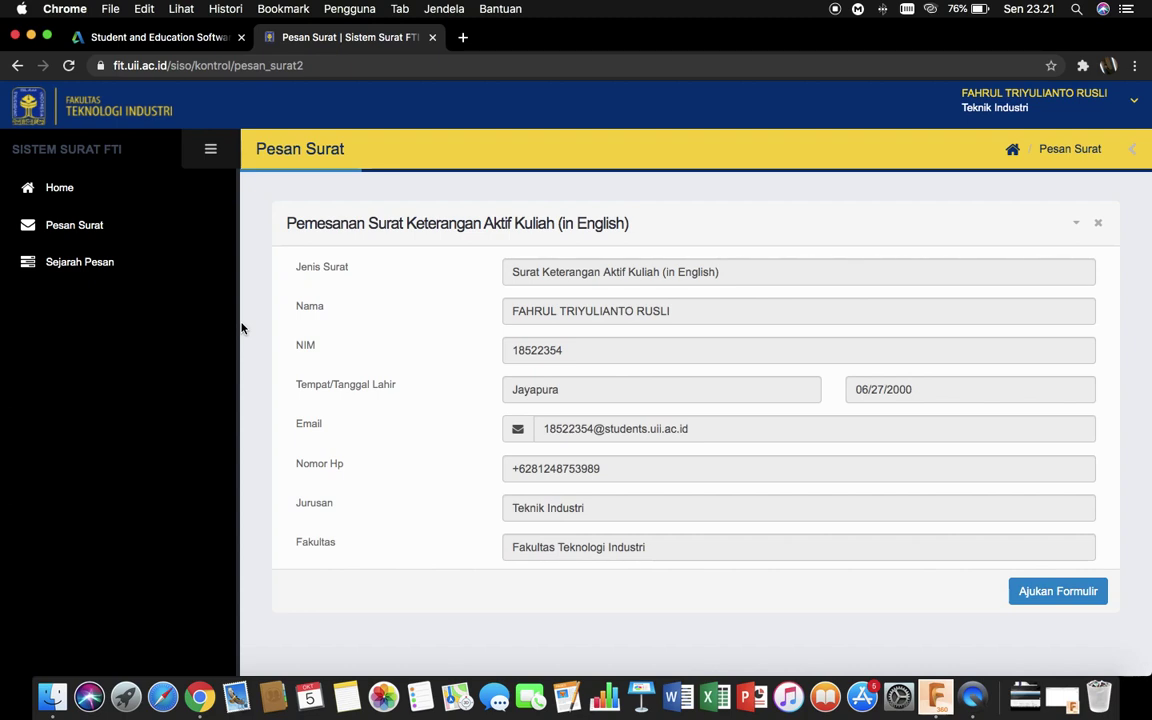
Download the English enrollment letter PDF from Sejarah Pesan, then go back to the Autodesk tab.
left_click(175, 266)
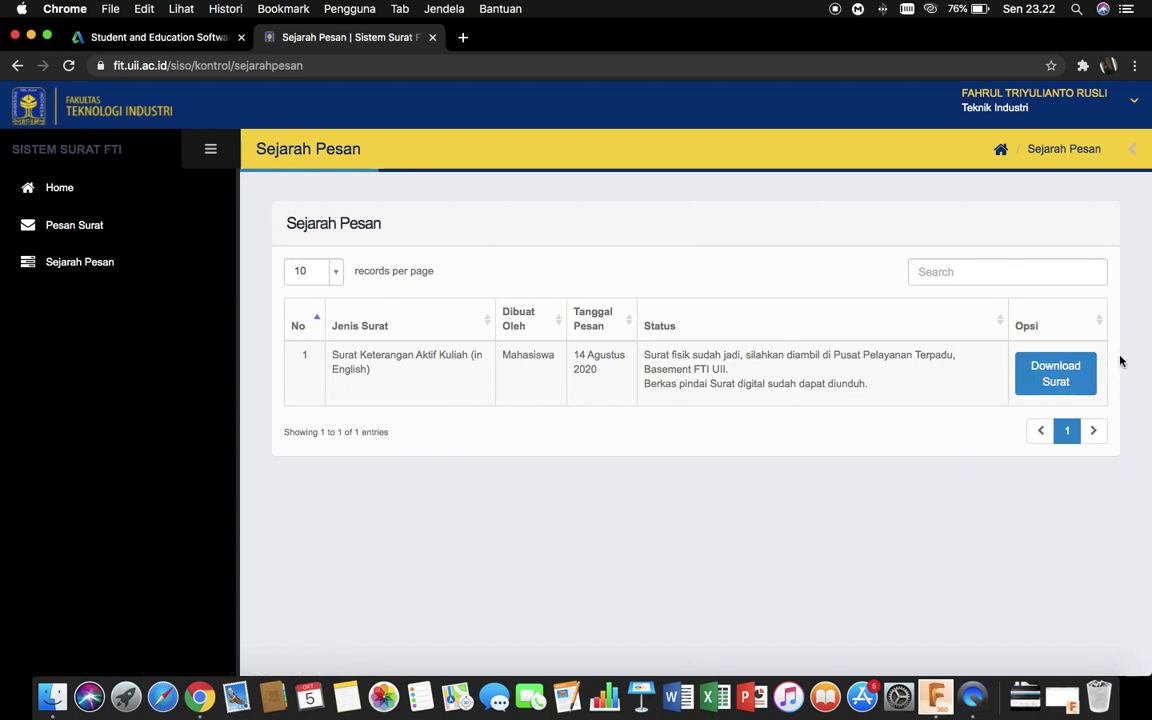
left_click(1056, 374)
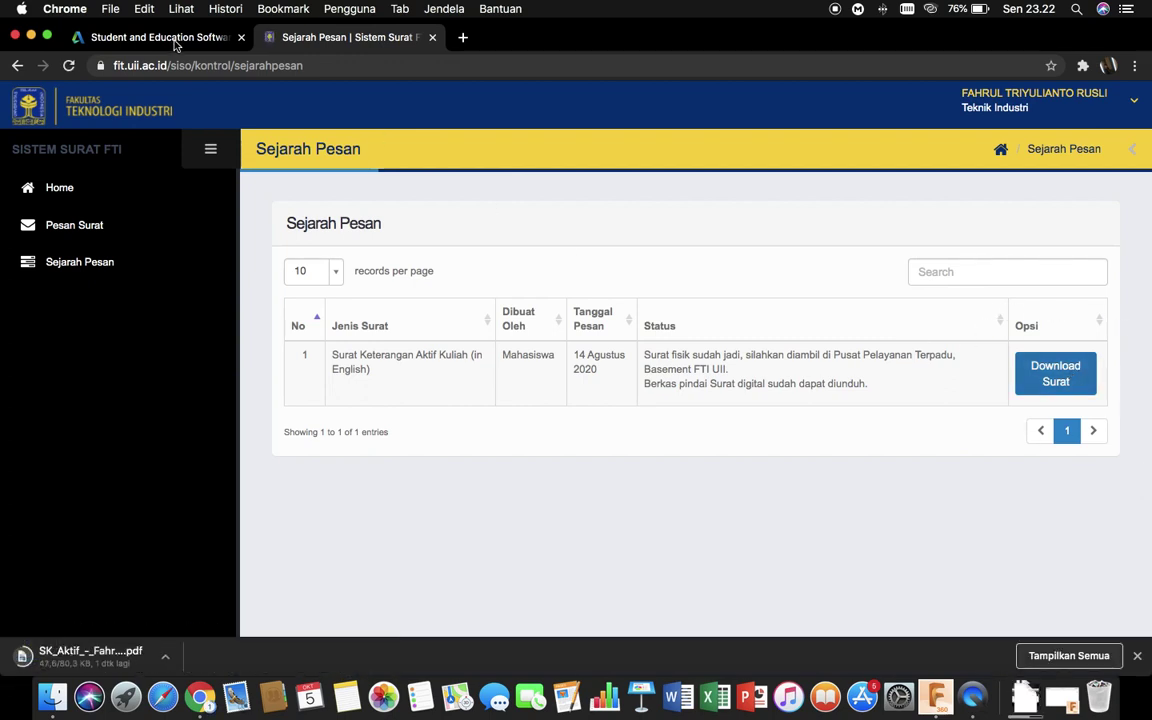
left_click(175, 40)
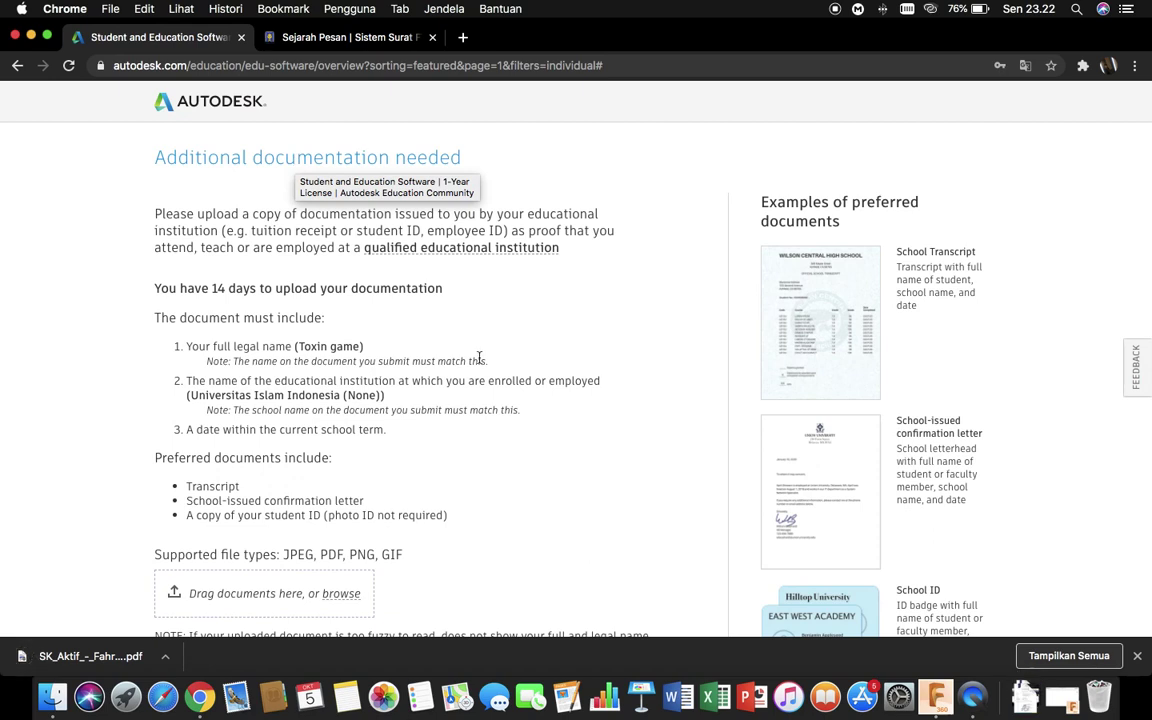
Drag the enrollment letter PDF from Downloads onto the 'Drag documents here' area.
scroll(479, 357, "down", 3)
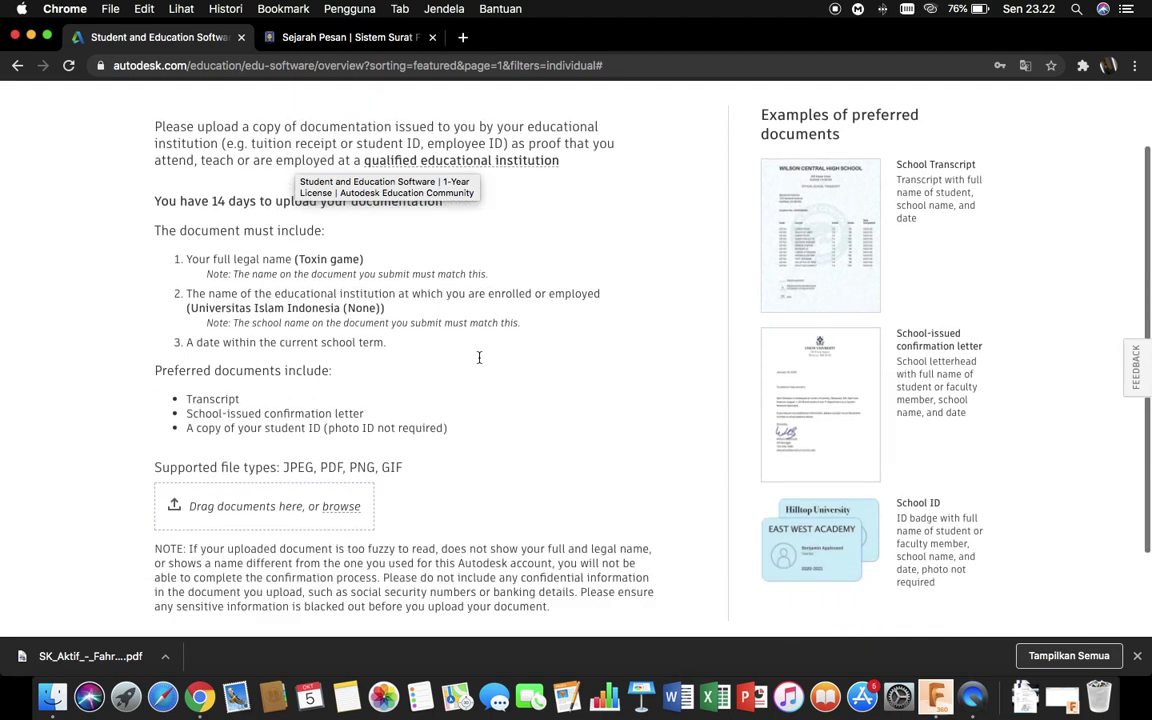
scroll(430, 330, "down", 1)
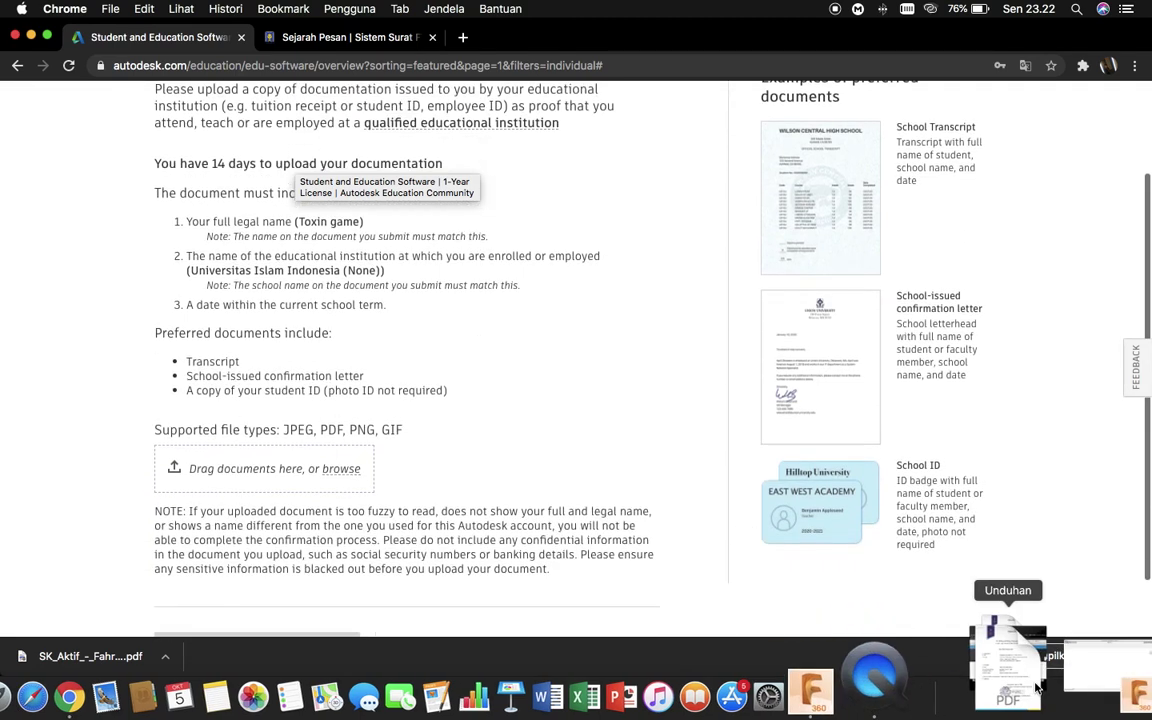
left_click(1025, 697)
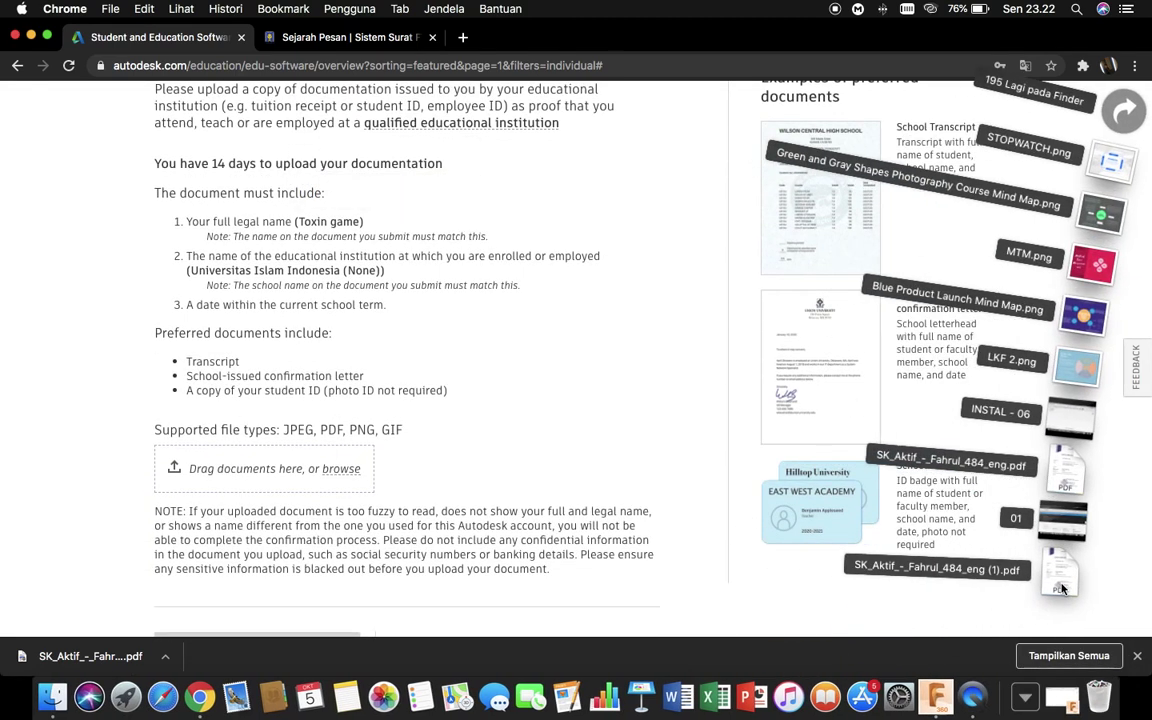
mouse_move(1062, 588)
left_mouse_down()
mouse_move(373, 440)
mouse_move(300, 461)
left_mouse_up()
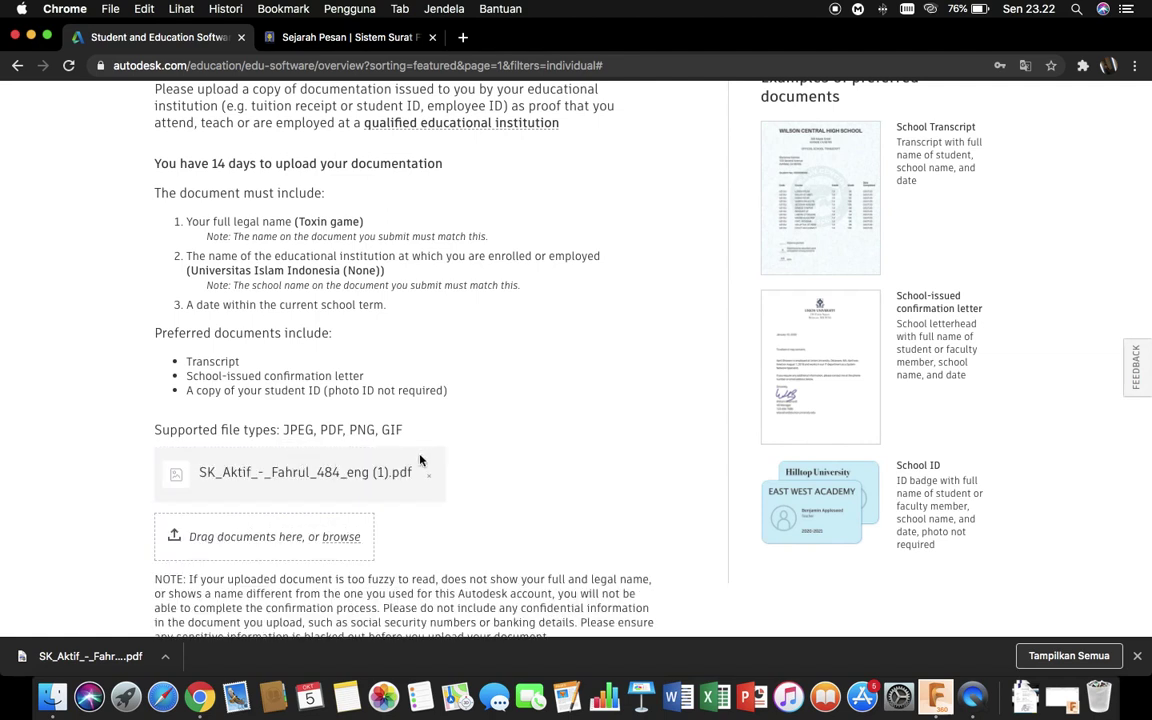
scroll(420, 409, "down", 3)
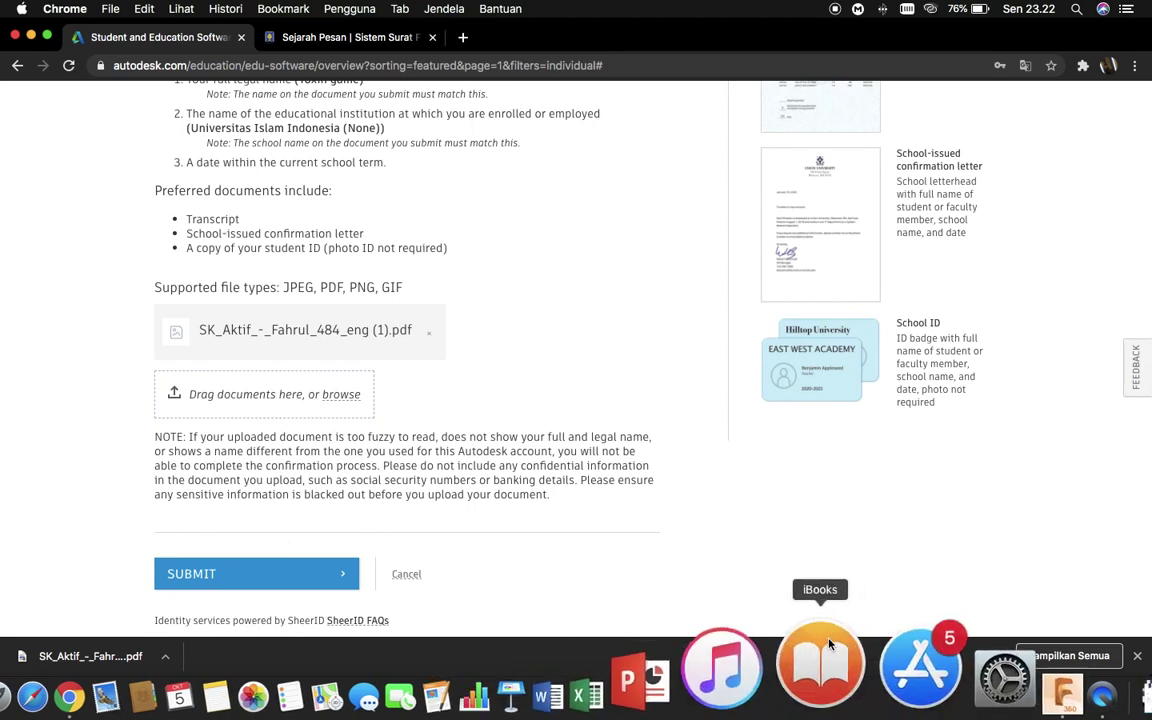
Bring the Education License Fusion 360 window with its Untitled design to the front.
left_click(944, 665)
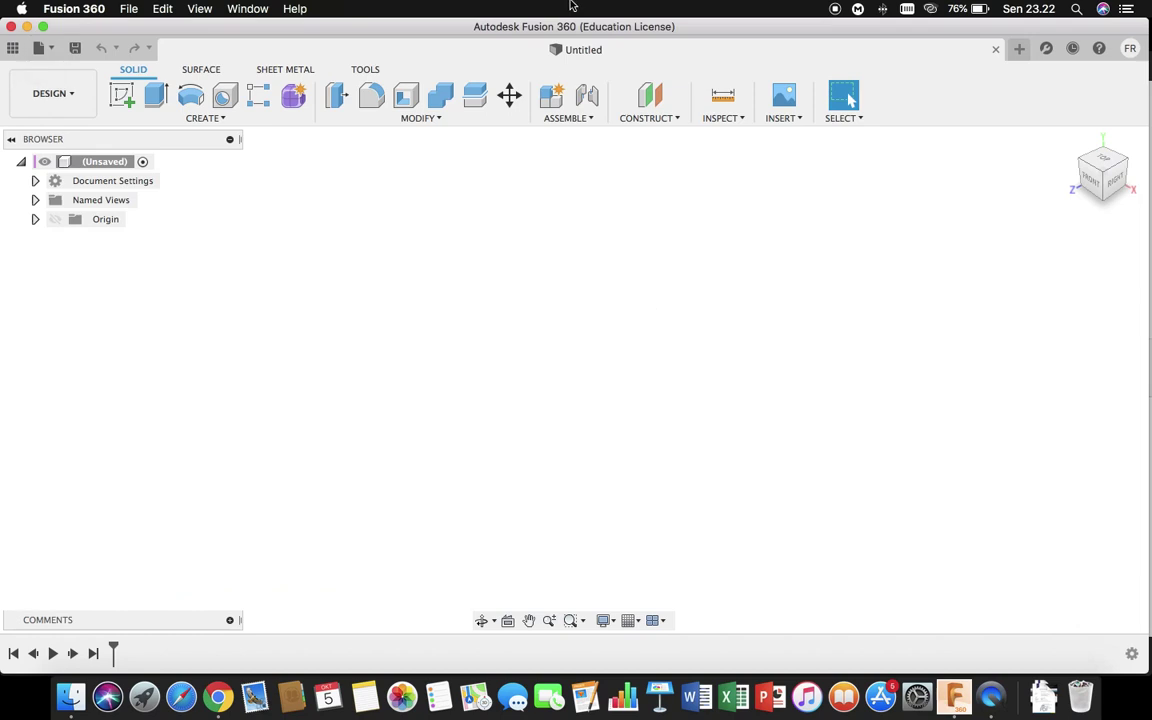